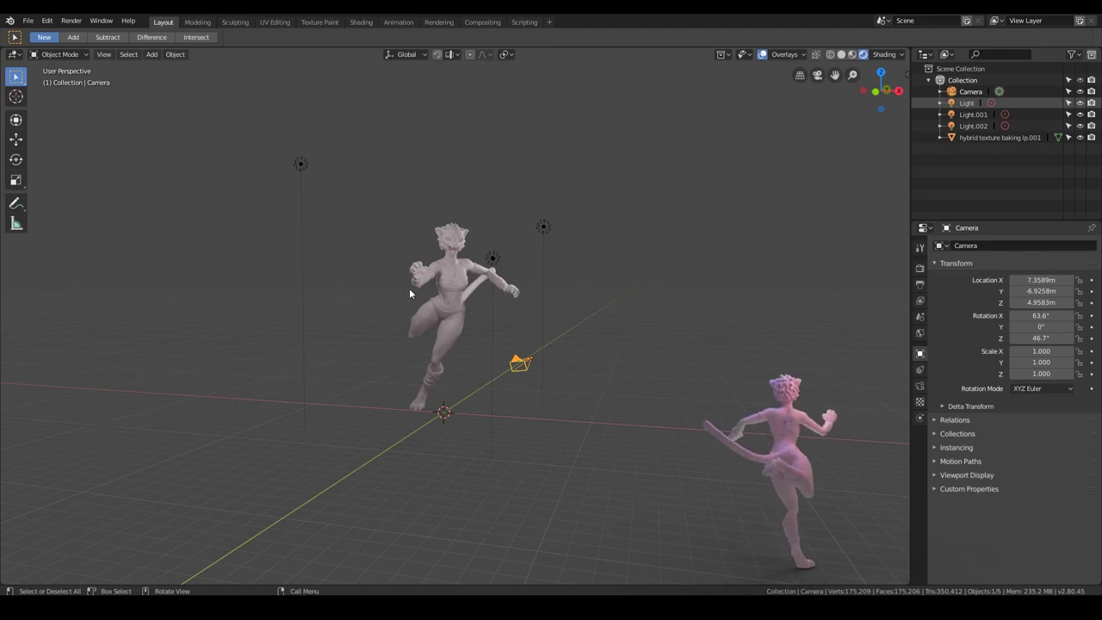
Step: Examine the scene around the character model, checking the placement of the lights and the camera
middle_drag(429, 286, 468, 288)
click(468, 290)
middle_drag(491, 327, 491, 351)
click(297, 175)
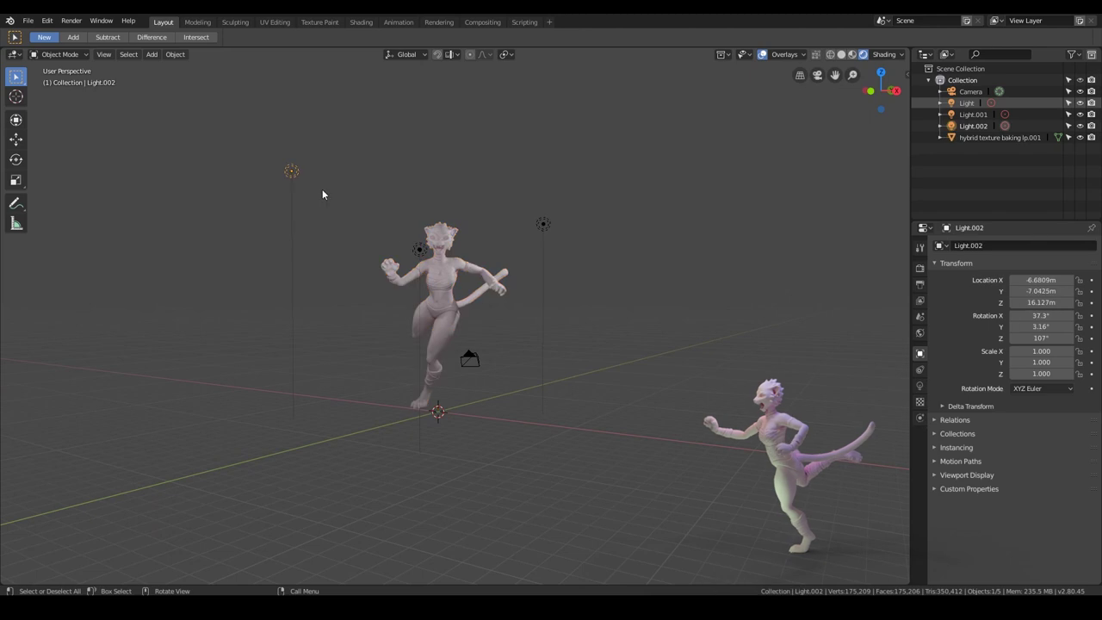
click(419, 250)
middle_drag(489, 305, 453, 328)
scroll(453, 319, up, 3)
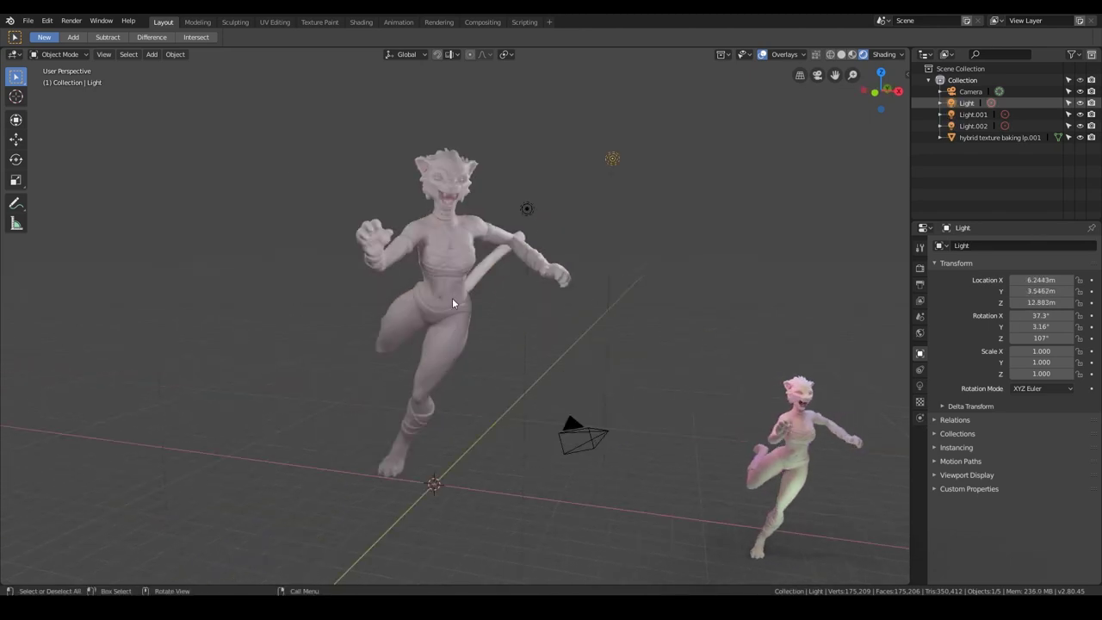
click(583, 436)
middle_drag(583, 437, 632, 309)
scroll(611, 409, down, 3)
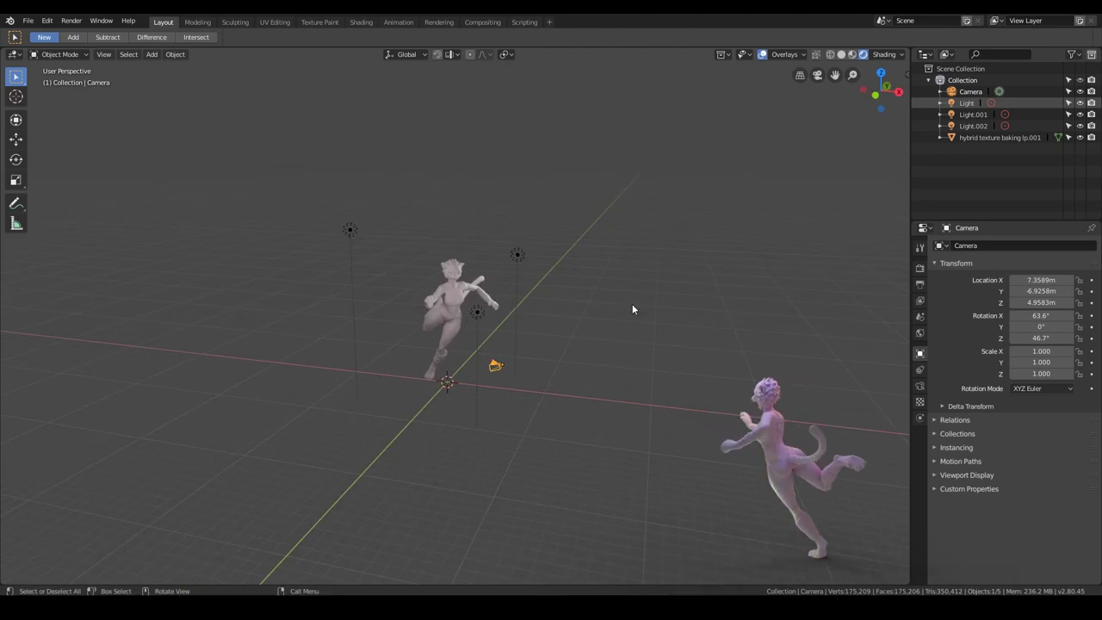
Step: Add a Bezier circle at the origin and scale it up to about 24.78 around the character
key(shift+a)
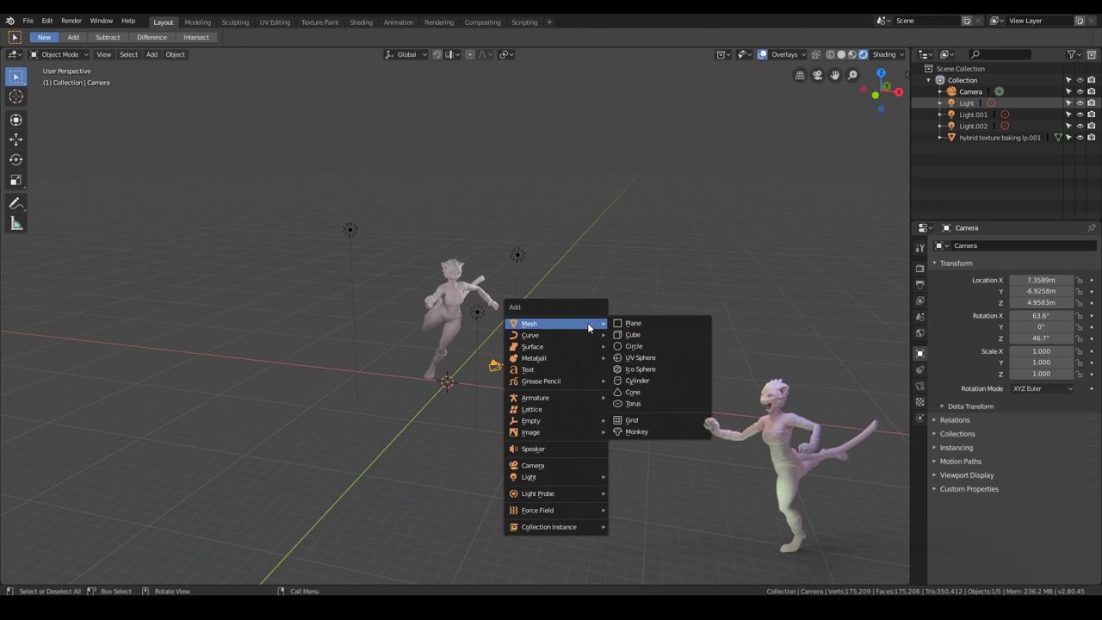
mouse_move(570, 334)
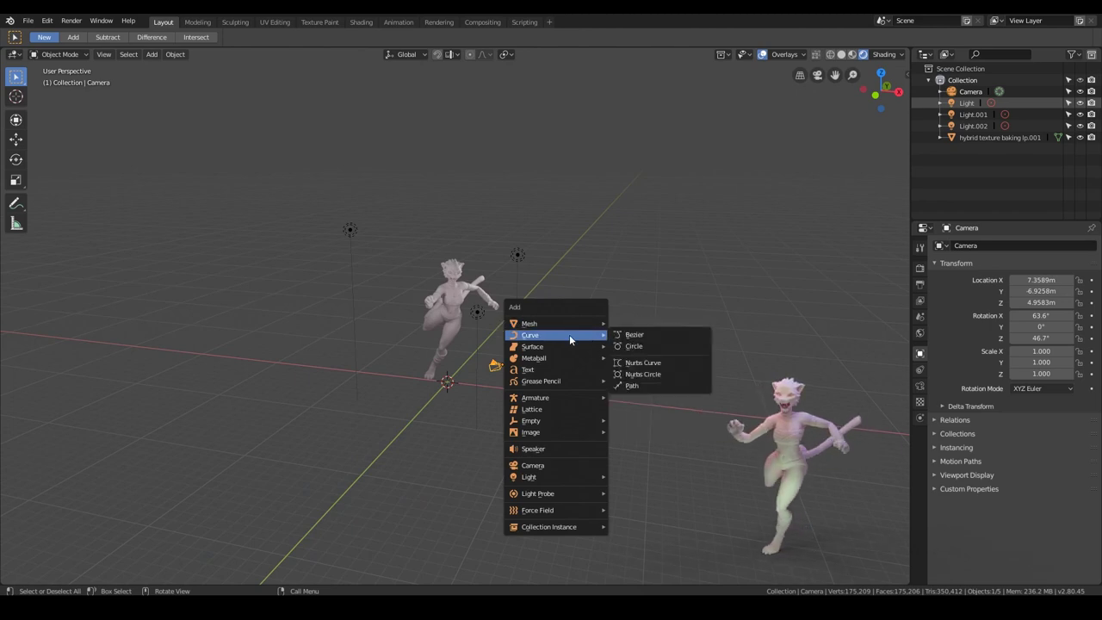
click(638, 347)
scroll(445, 397, down, 2)
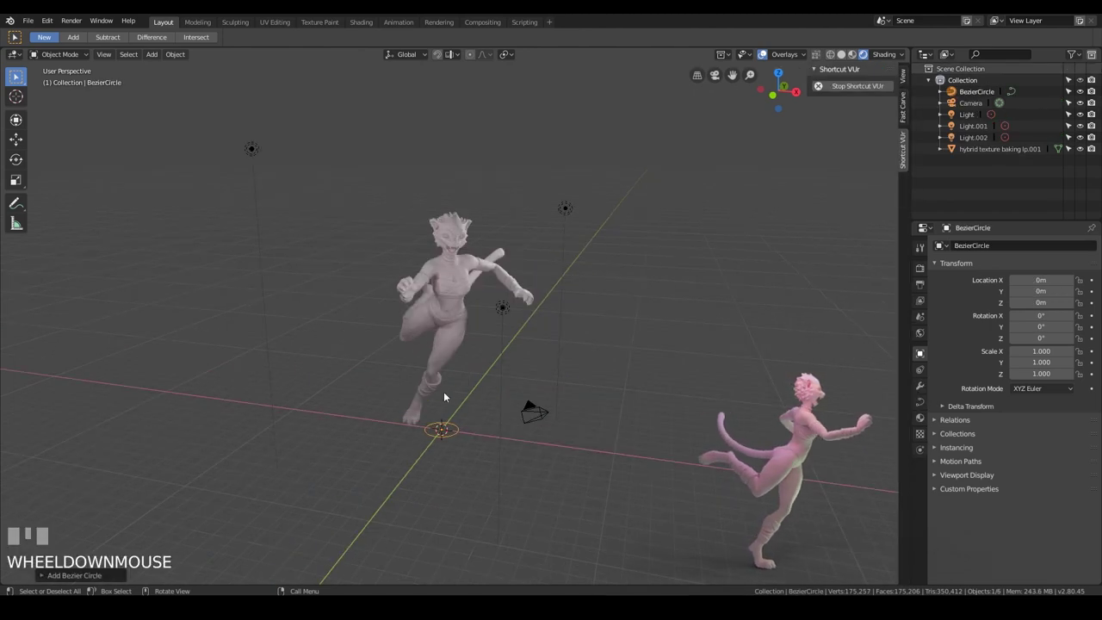
key(s)
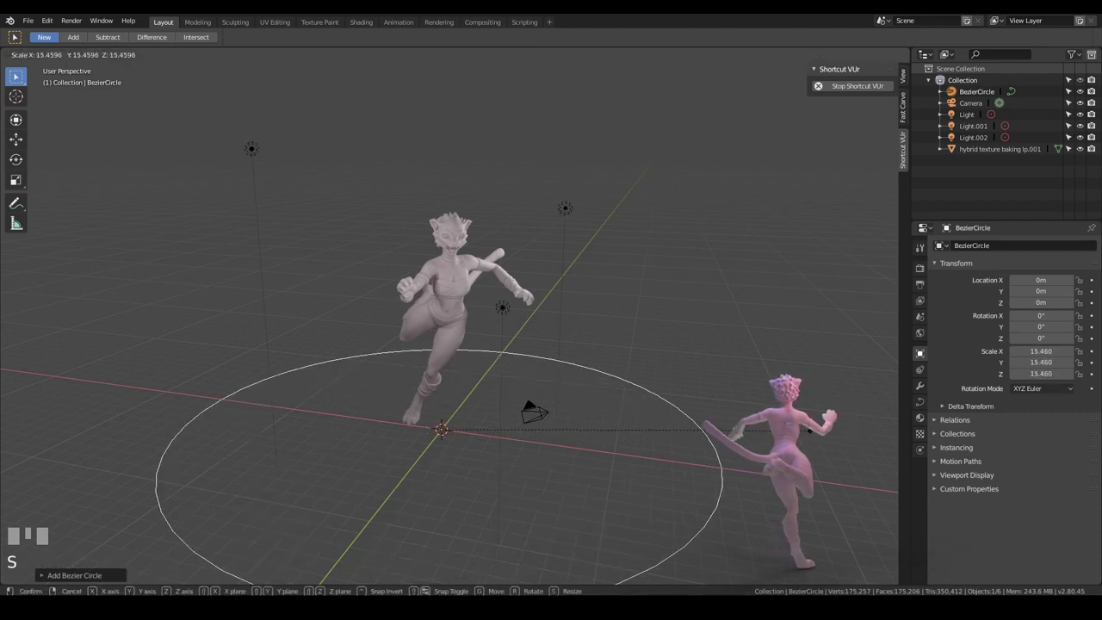
click(887, 430)
Step: Add a Plain Axes empty at the origin and scale it up to about 11
scroll(442, 387, down, 2)
key(shift+a)
mouse_move(441, 389)
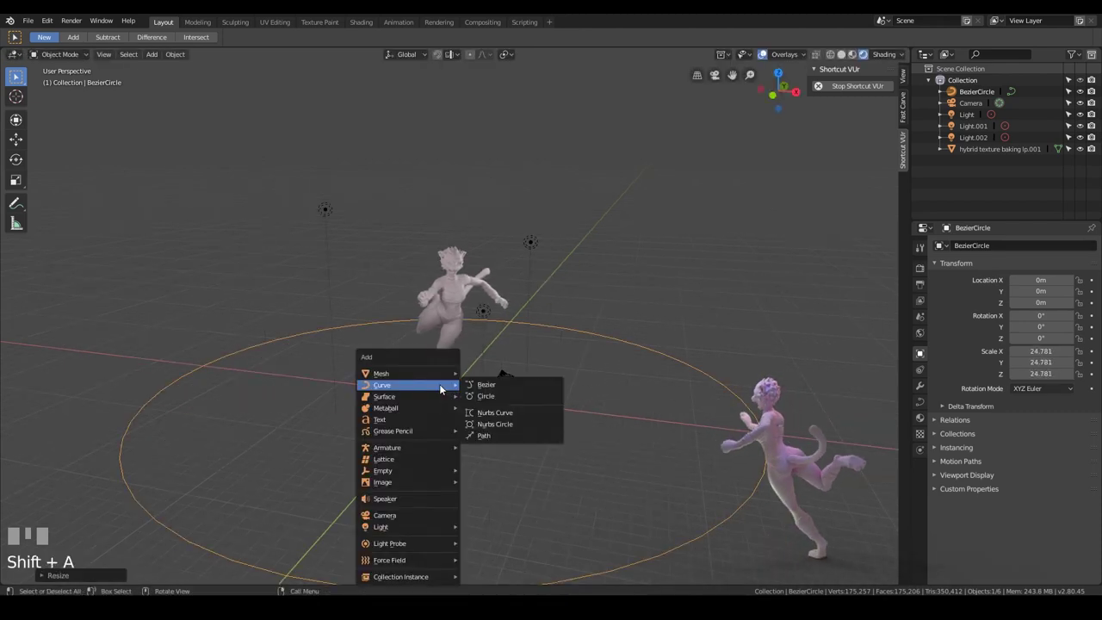
mouse_move(409, 472)
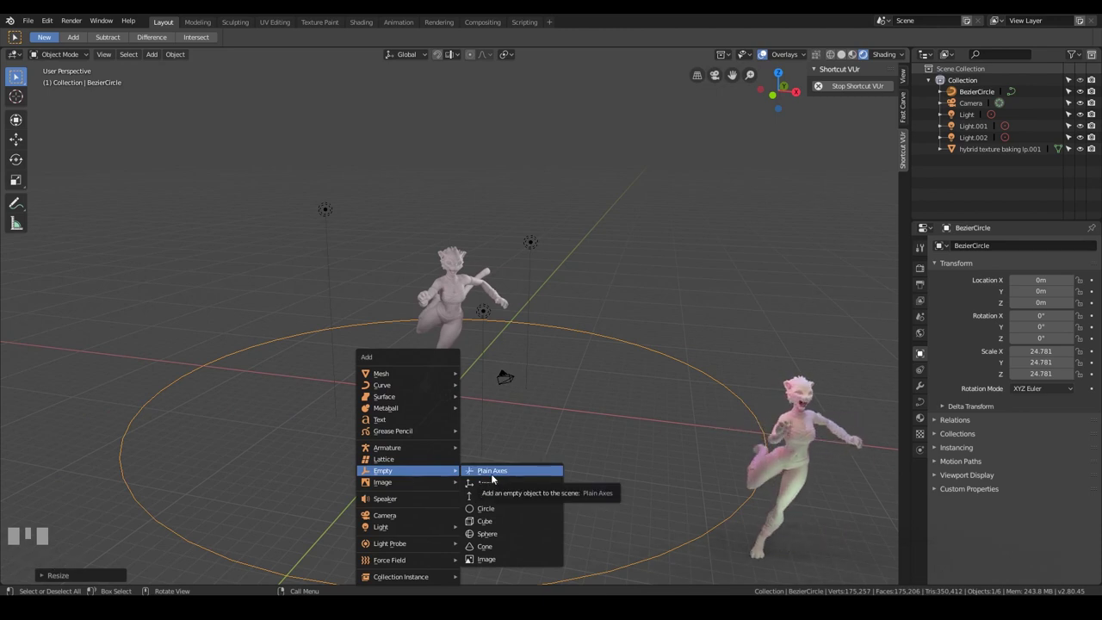
click(492, 479)
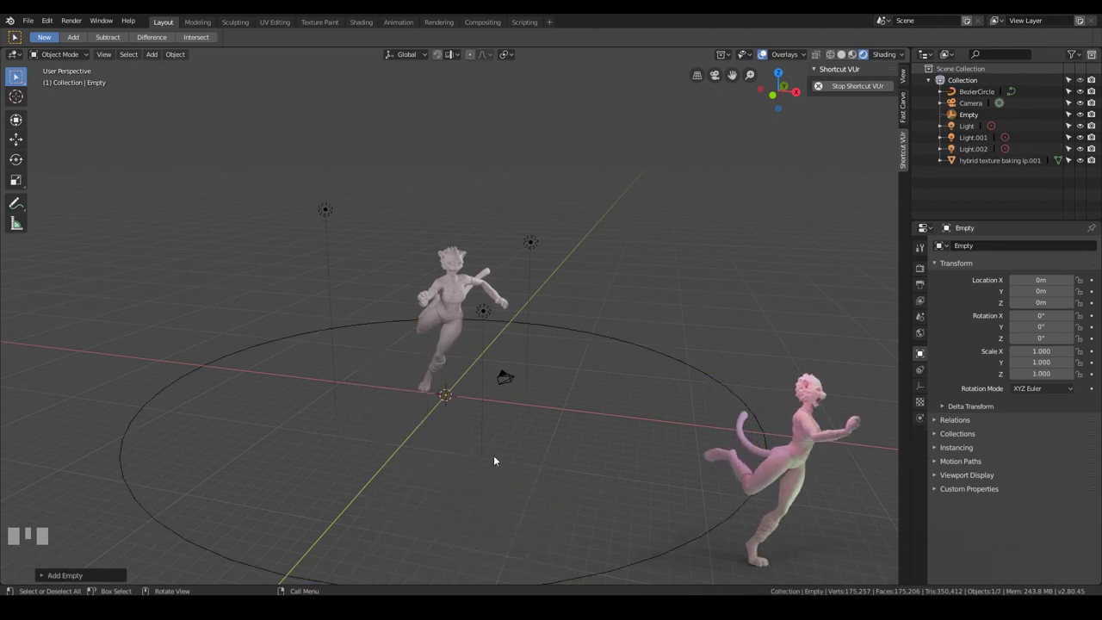
key(s)
click(470, 399)
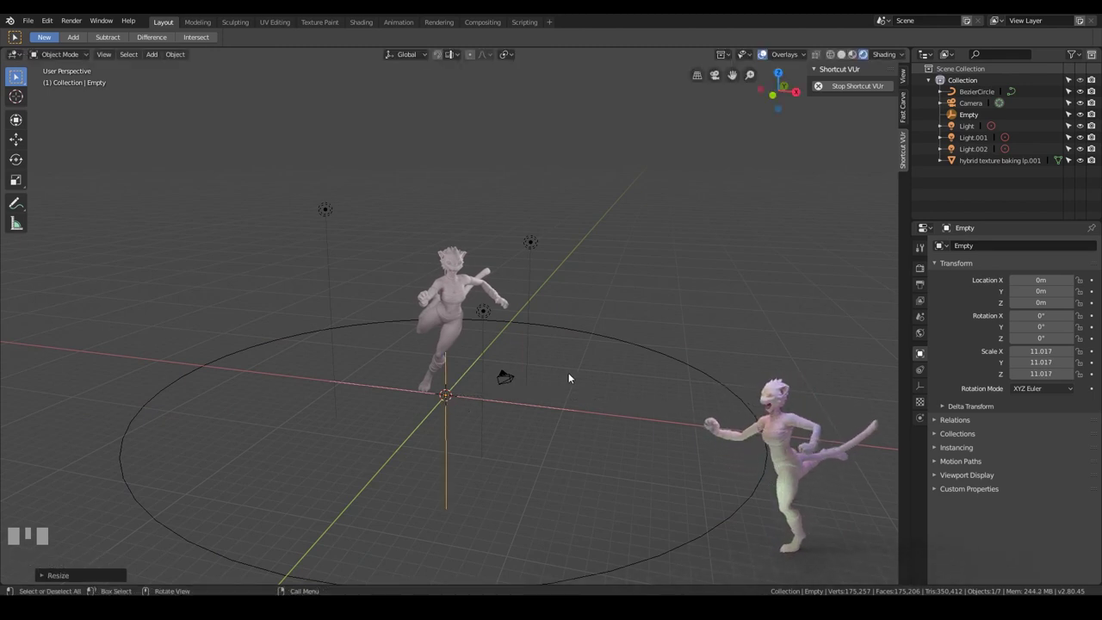
Step: Move the camera in top view onto the front edge of the circle, at about X 0.04 m, Y -24.66 m
click(509, 376)
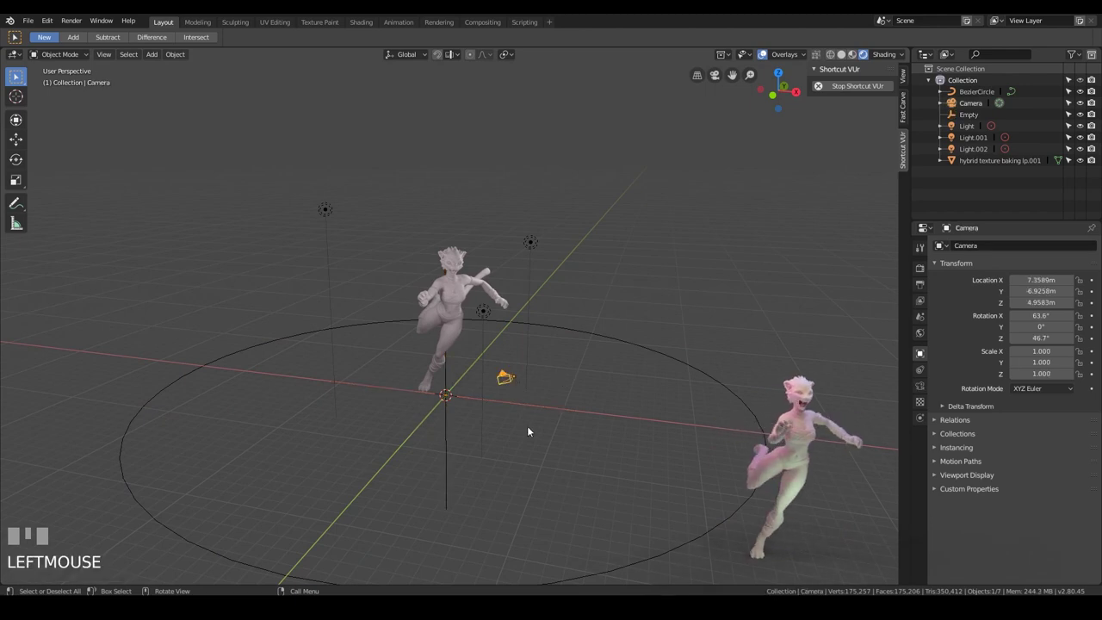
key(KP_7)
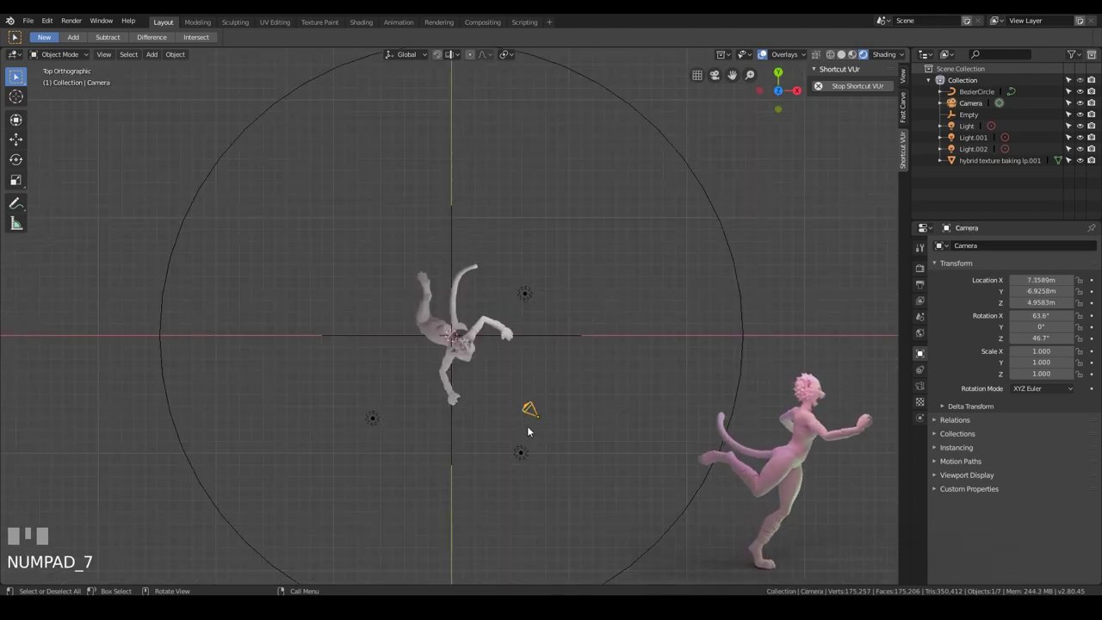
scroll(527, 431, down, 1)
shift+middle_drag(521, 420, 527, 317)
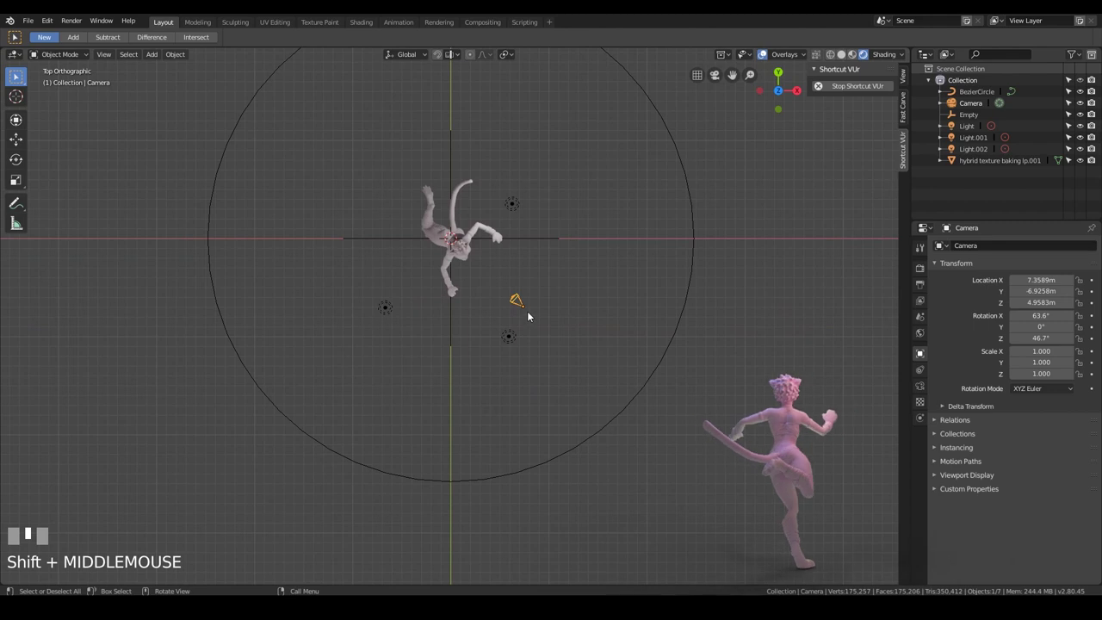
key(g)
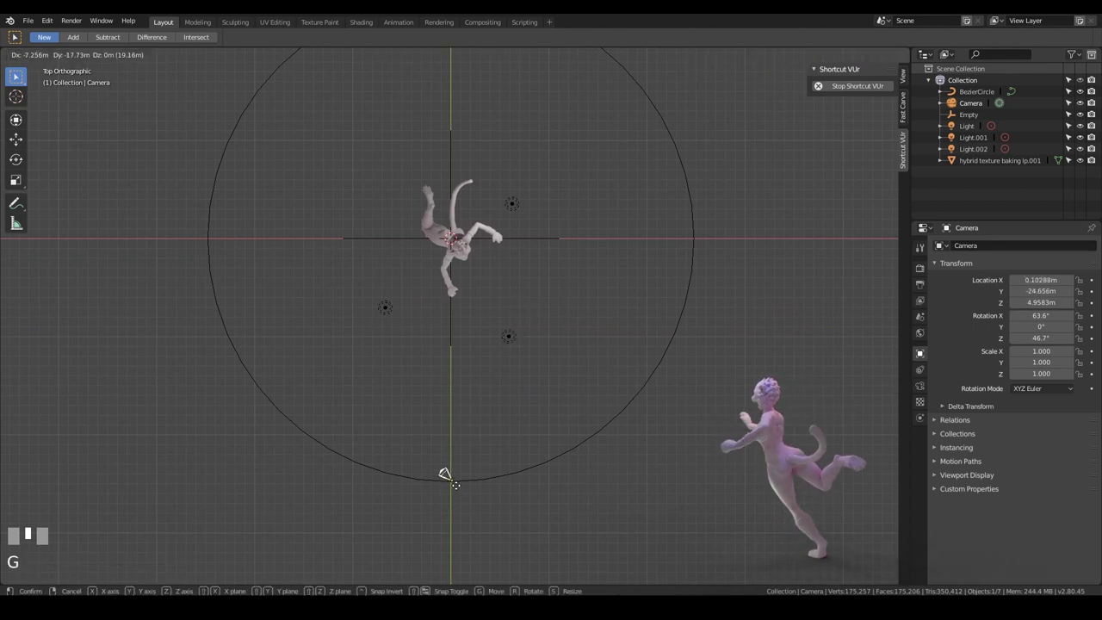
click(456, 485)
Step: Lower the camera along the global Z axis in front view to the circle's level, at about Z 0.10 m
key(KP_1)
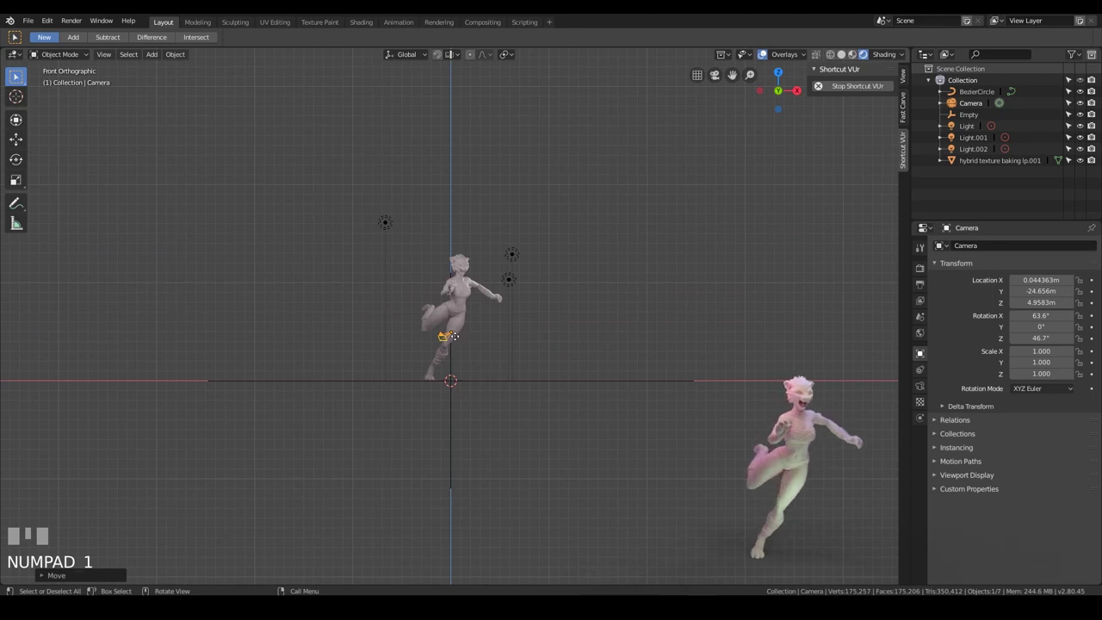
key(g)
key(z)
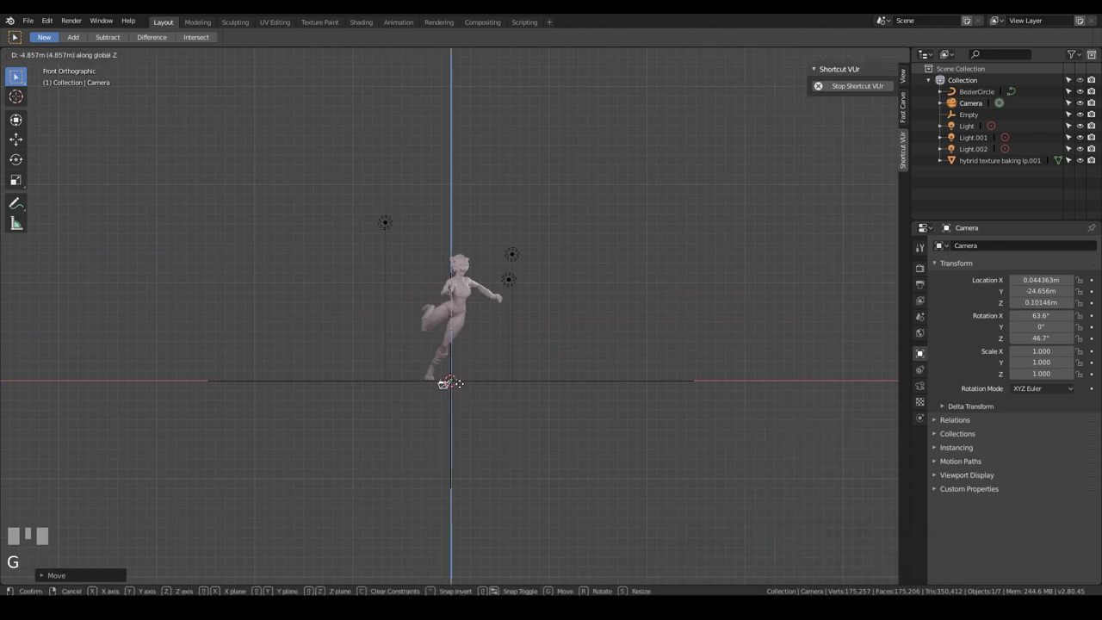
click(451, 383)
middle_drag(489, 409, 370, 457)
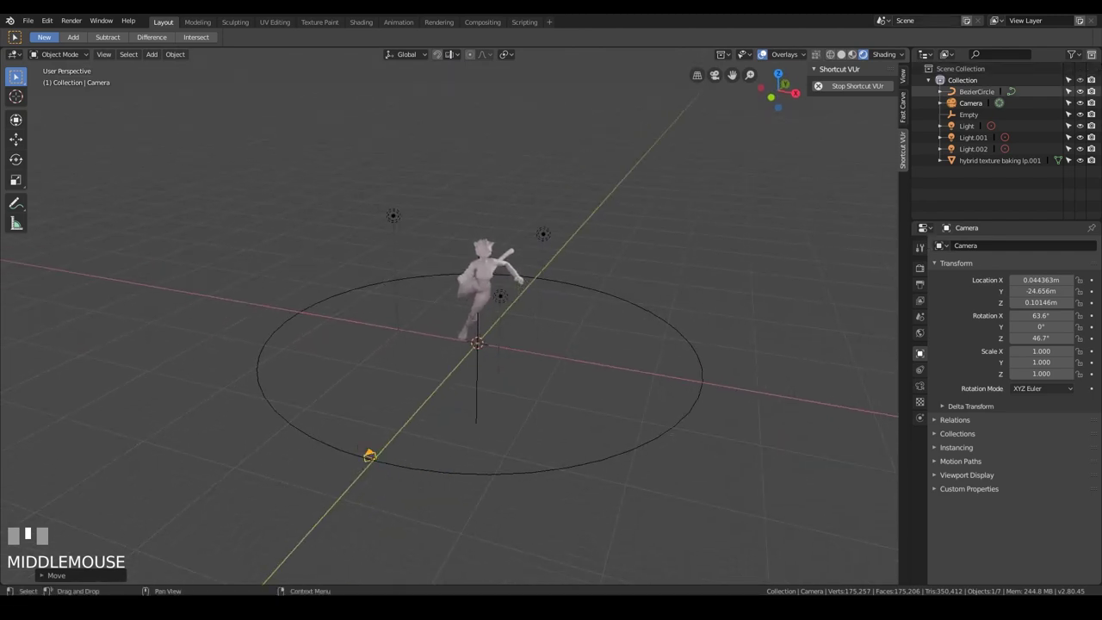
Step: Split a narrow area off above the 3D viewport and turn it into a Timeline editor
drag(908, 49, 275, 89)
click(16, 56)
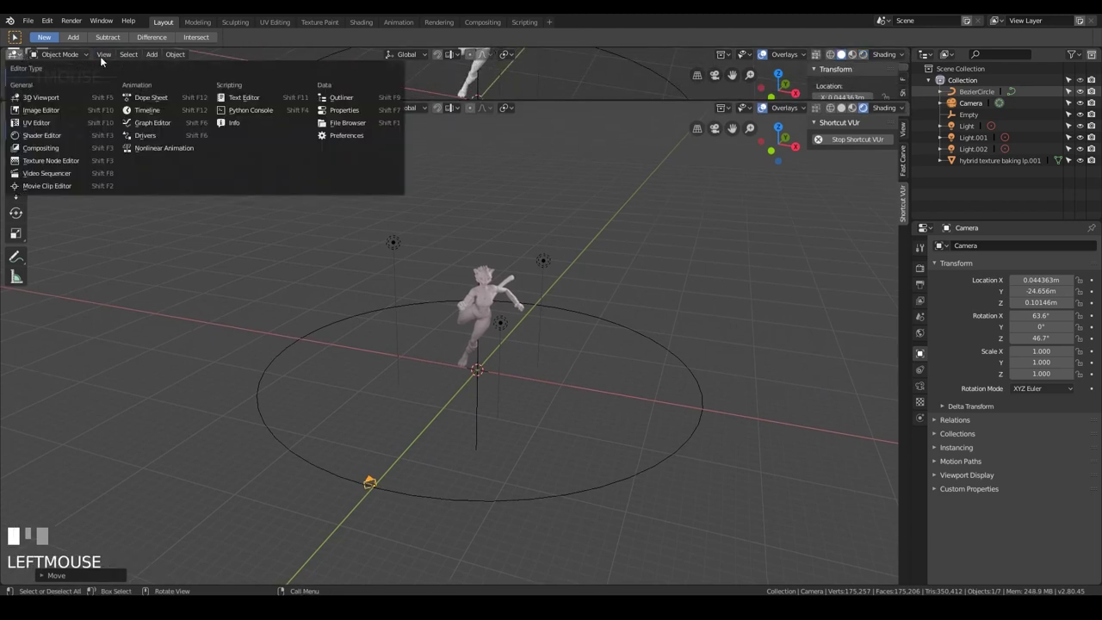
click(160, 115)
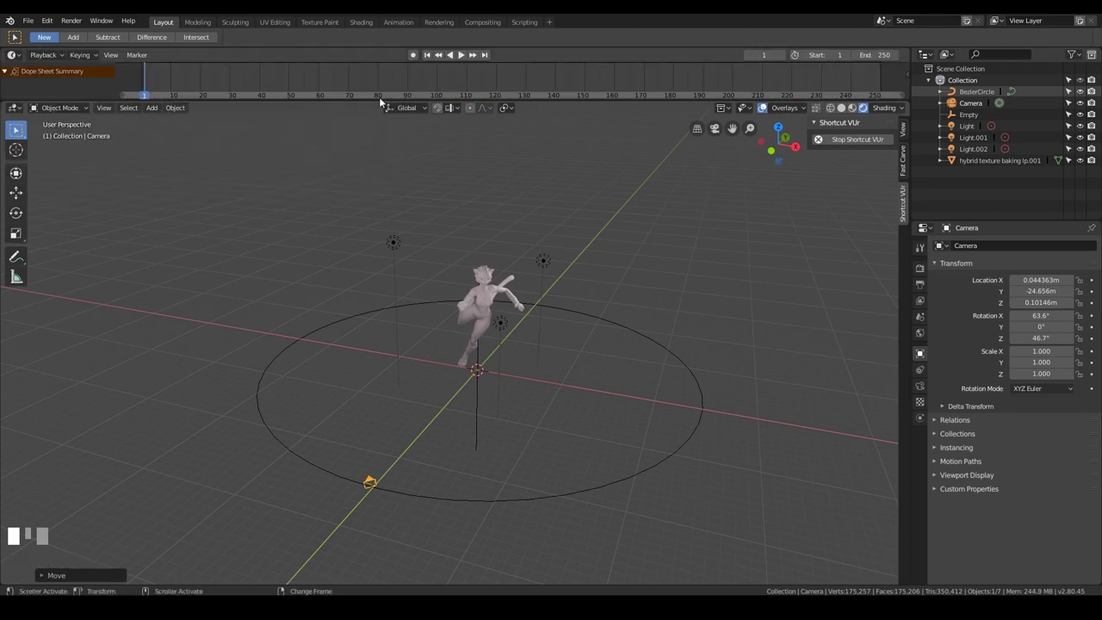
click(12, 56)
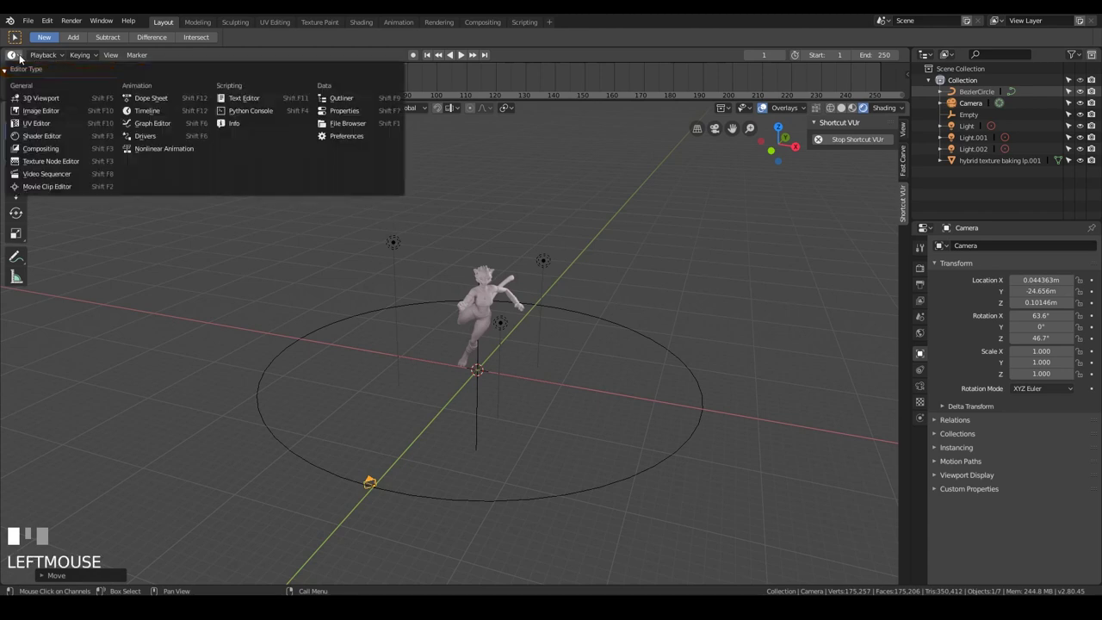
click(147, 111)
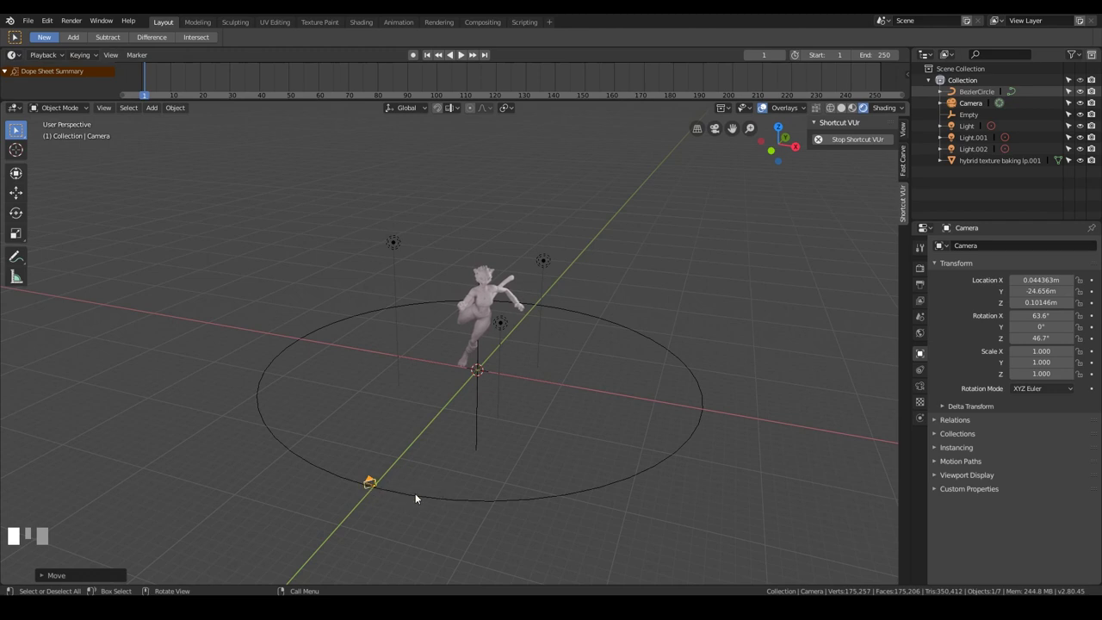
Step: Parent the camera to the Bezier circle with the Follow Path option
key(shift)
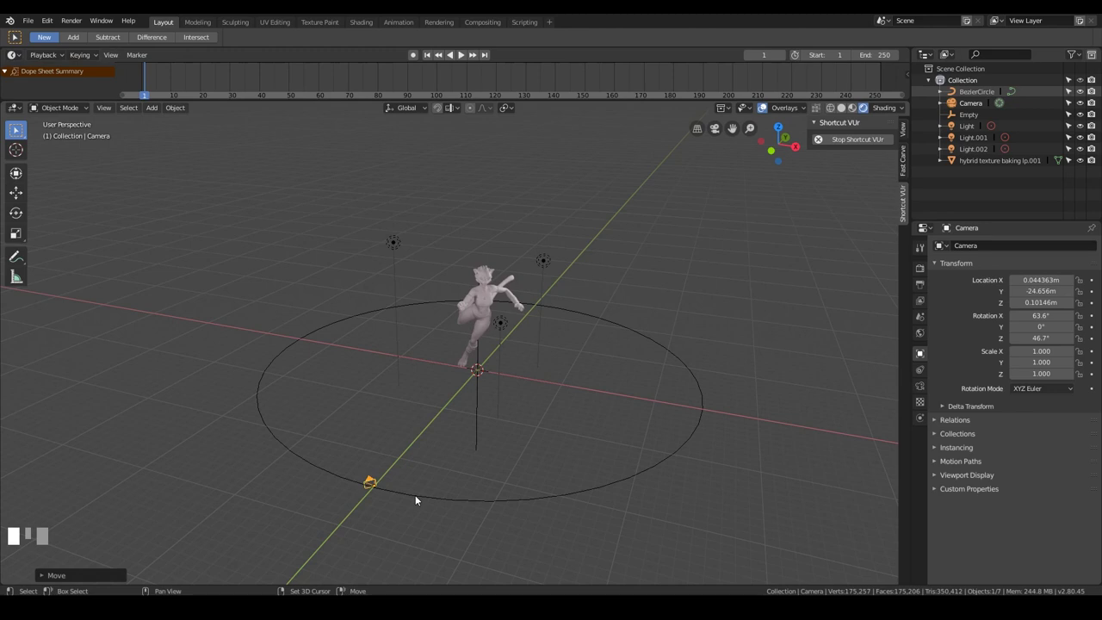
shift+right_click(415, 495)
shift+click(410, 499)
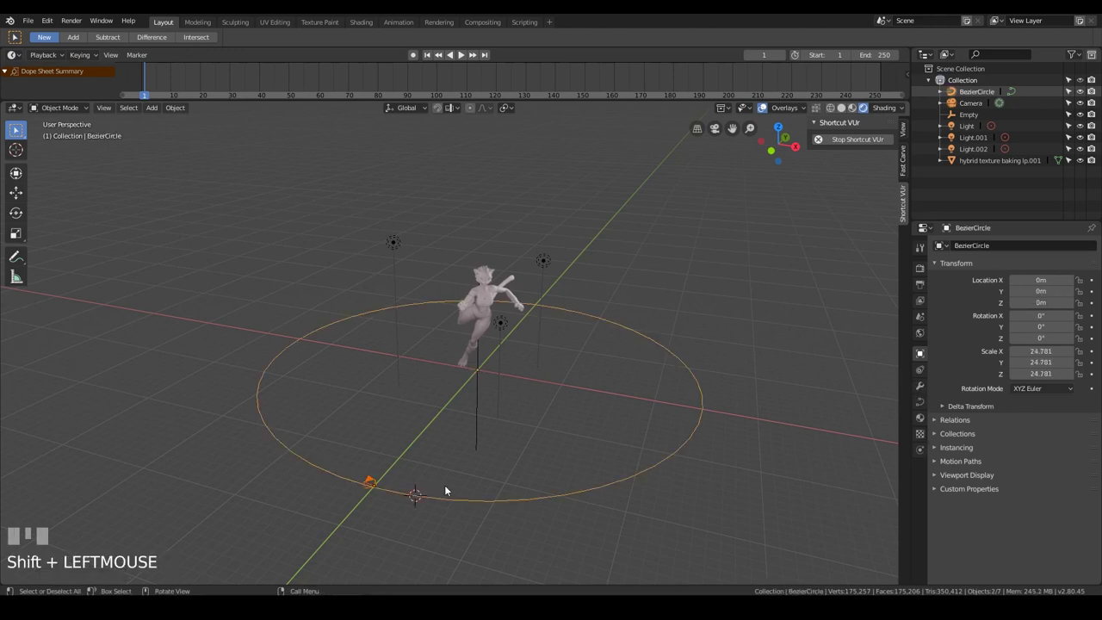
key(ctrl+p)
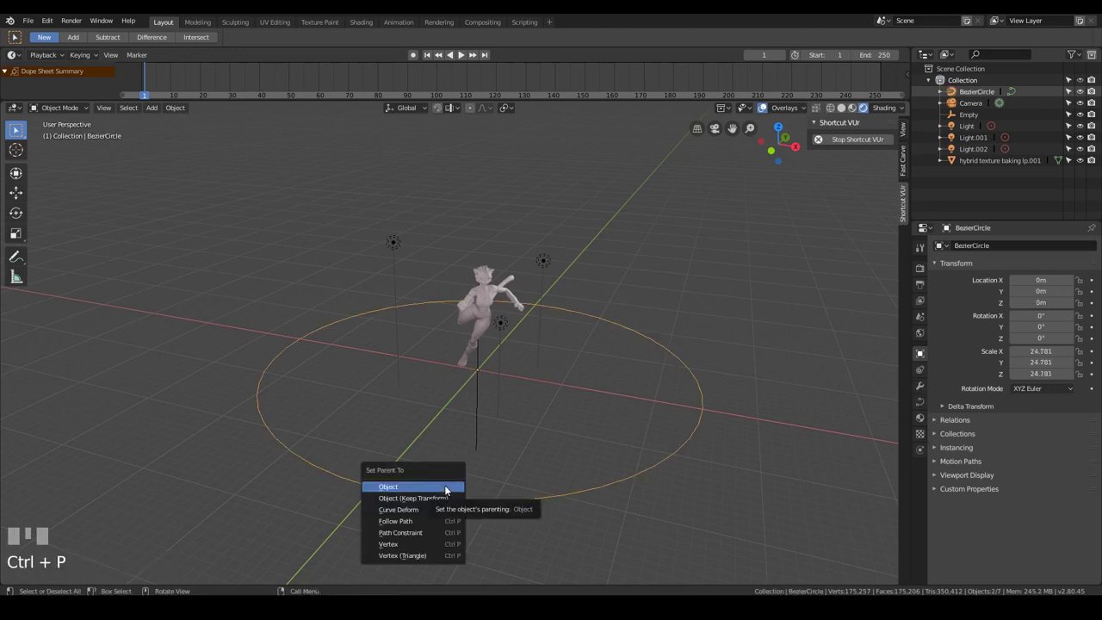
click(434, 521)
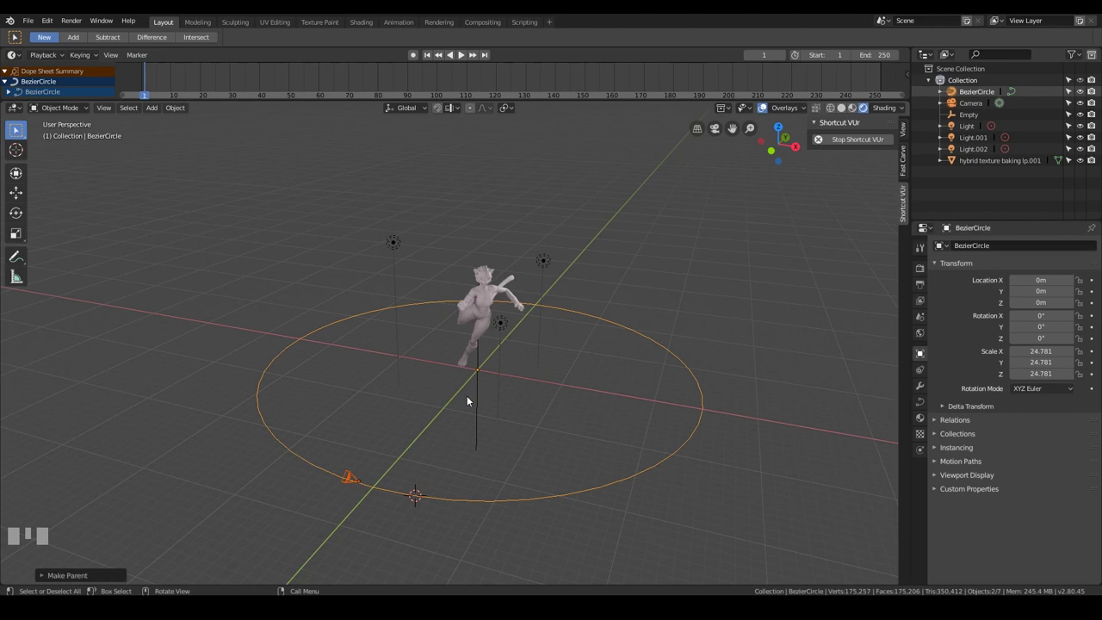
Step: Try to aim the Bezier circle at the Empty with a Track To constraint, and remove that constraint
click(920, 370)
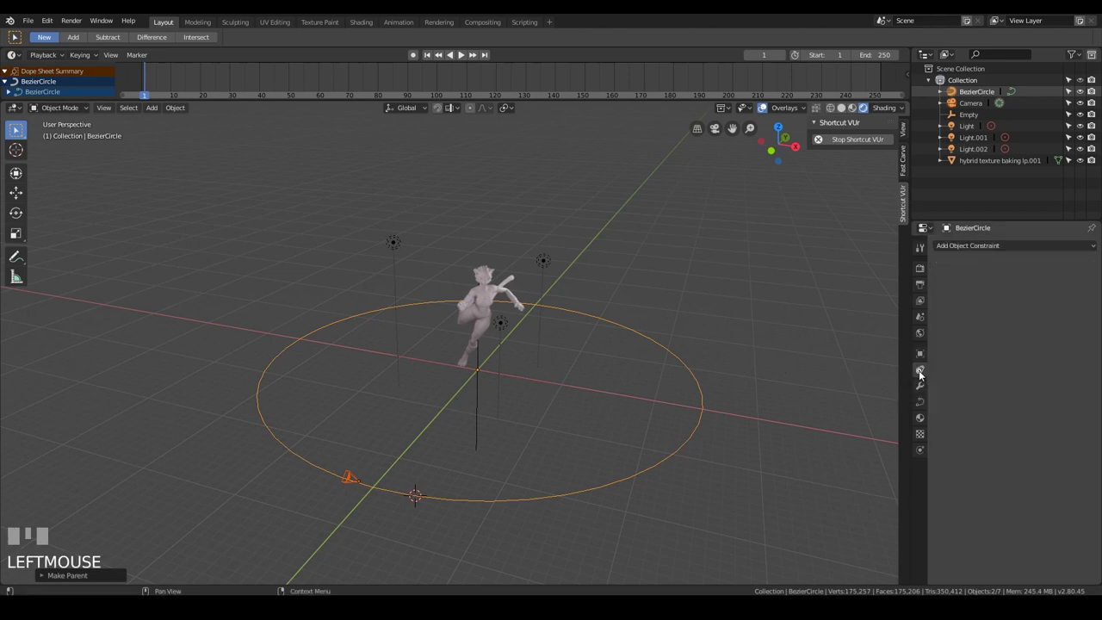
click(1033, 247)
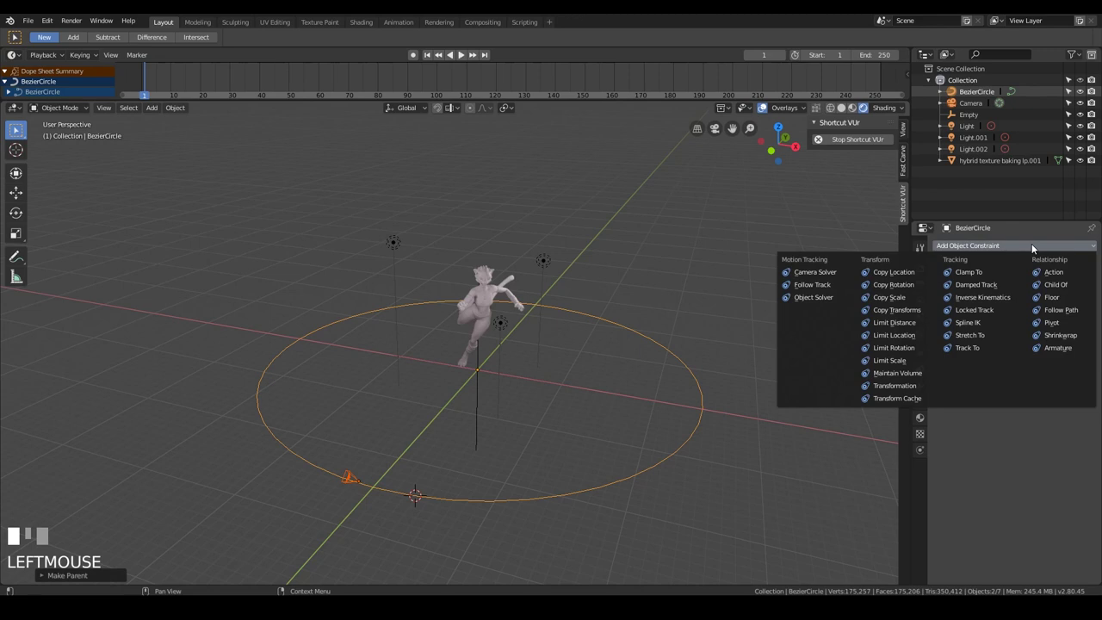
click(988, 348)
click(1030, 287)
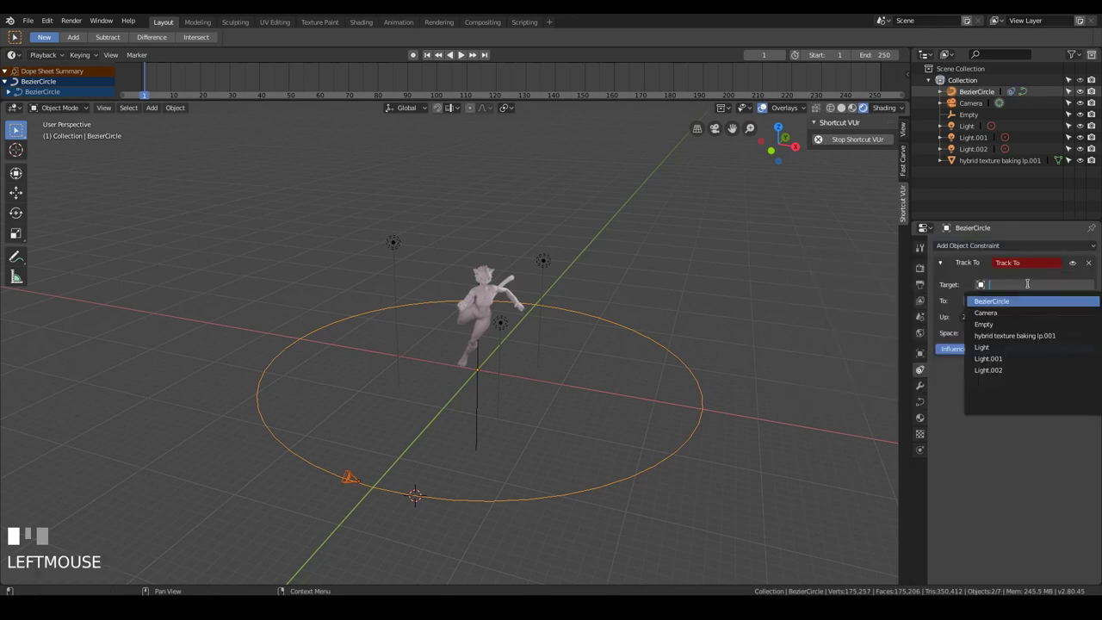
click(1030, 324)
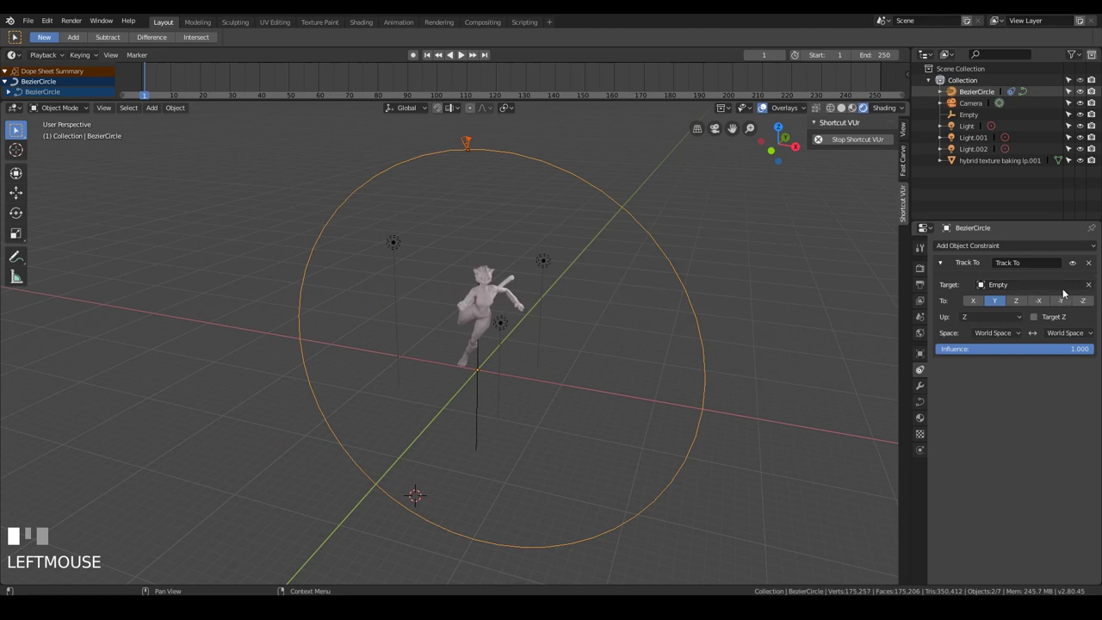
key(ctrl+z)
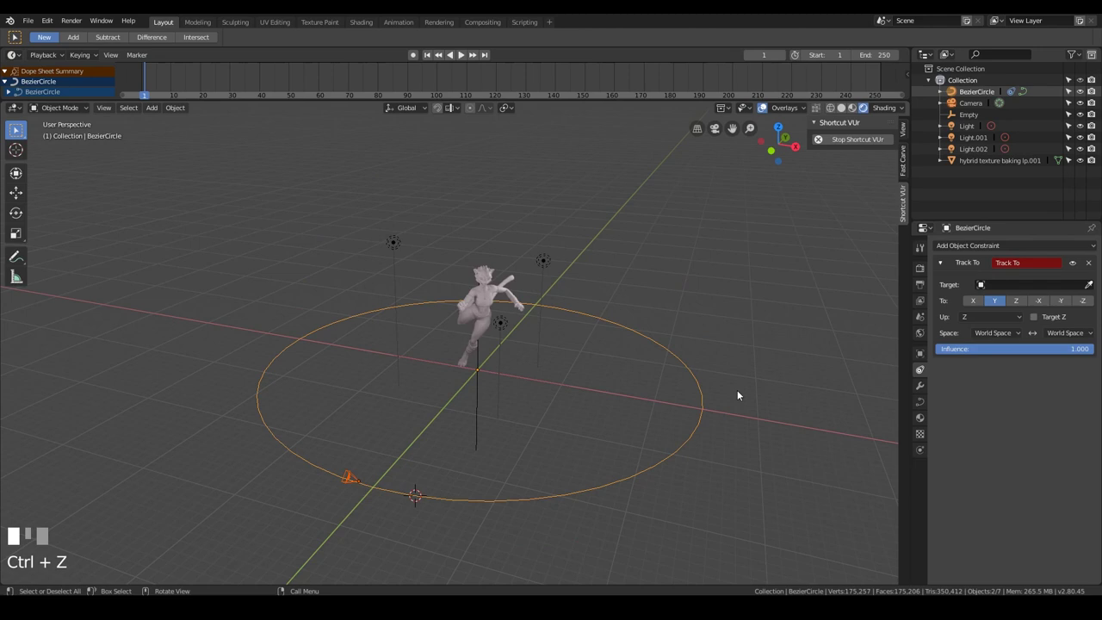
click(1089, 263)
Step: Add a Track To constraint to the camera with the Empty as its target
click(333, 413)
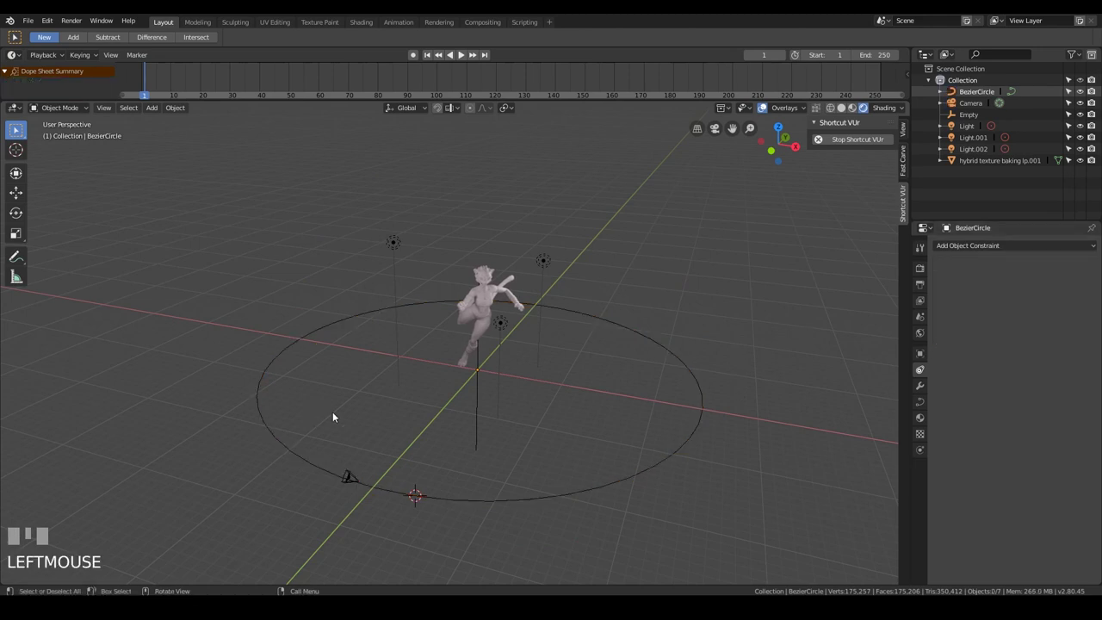
click(350, 472)
click(1012, 246)
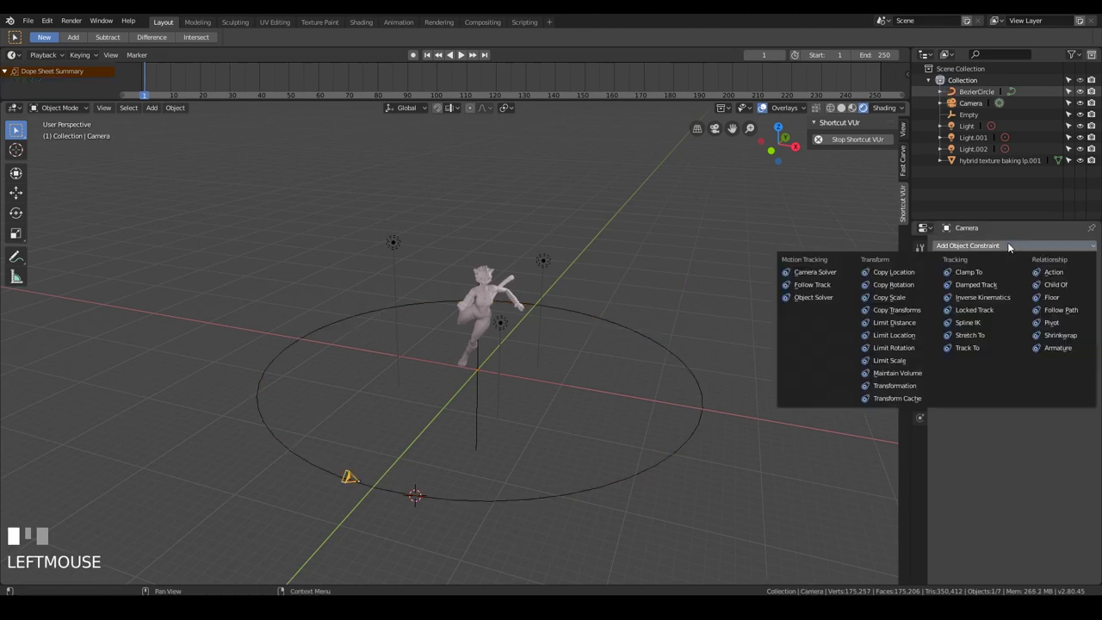
click(971, 348)
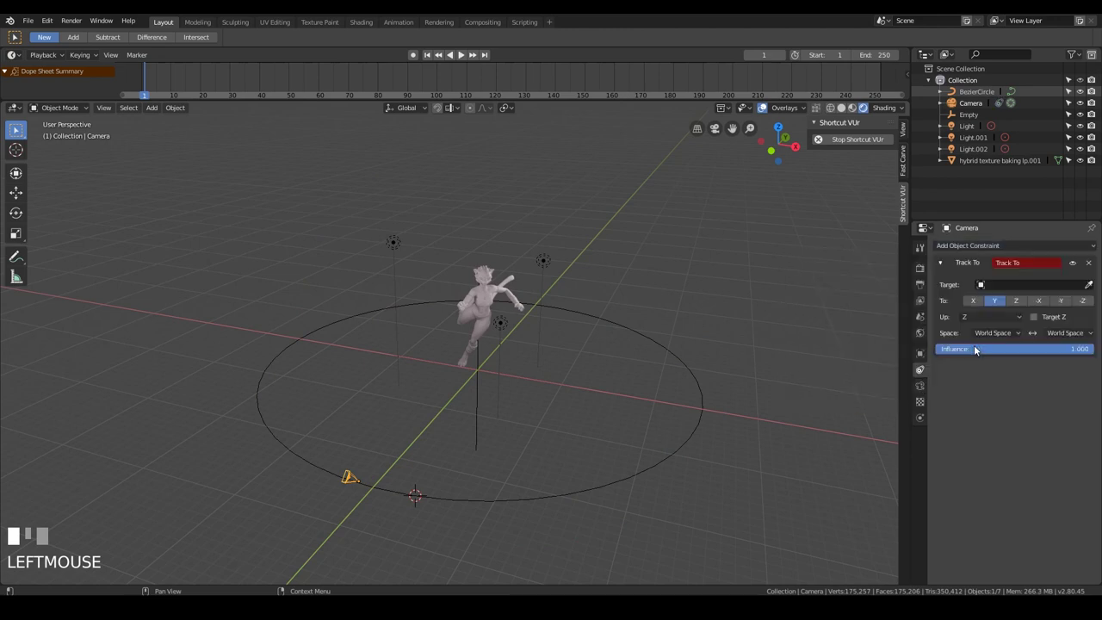
click(1088, 285)
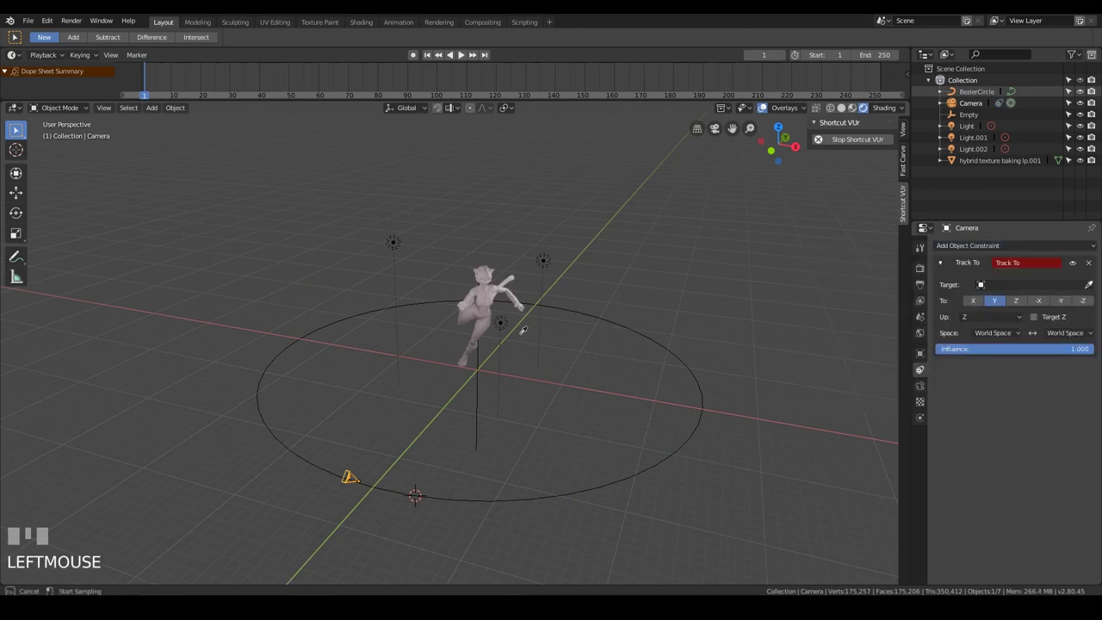
click(477, 387)
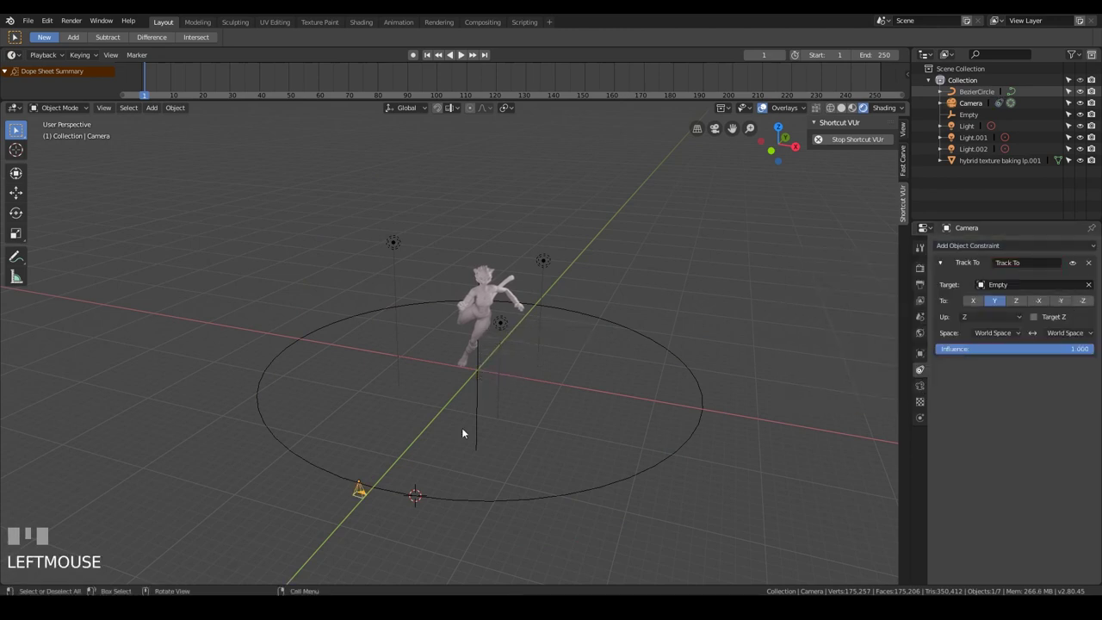
Step: Set the camera's Track To constraint to point along -Z with Y as the up axis
click(1084, 301)
click(1004, 317)
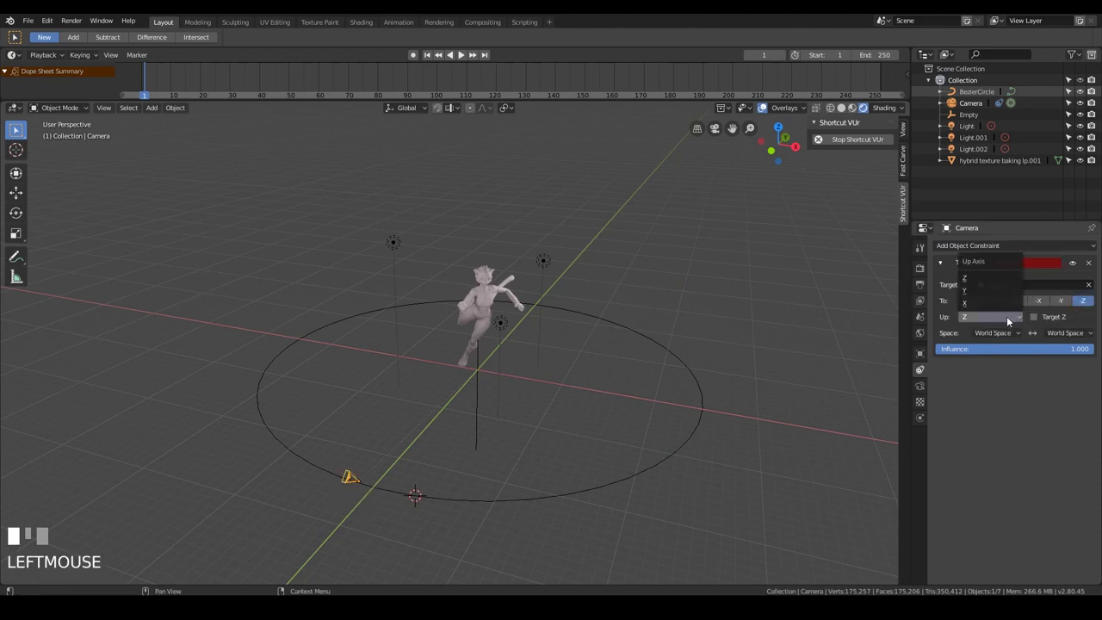
click(1002, 292)
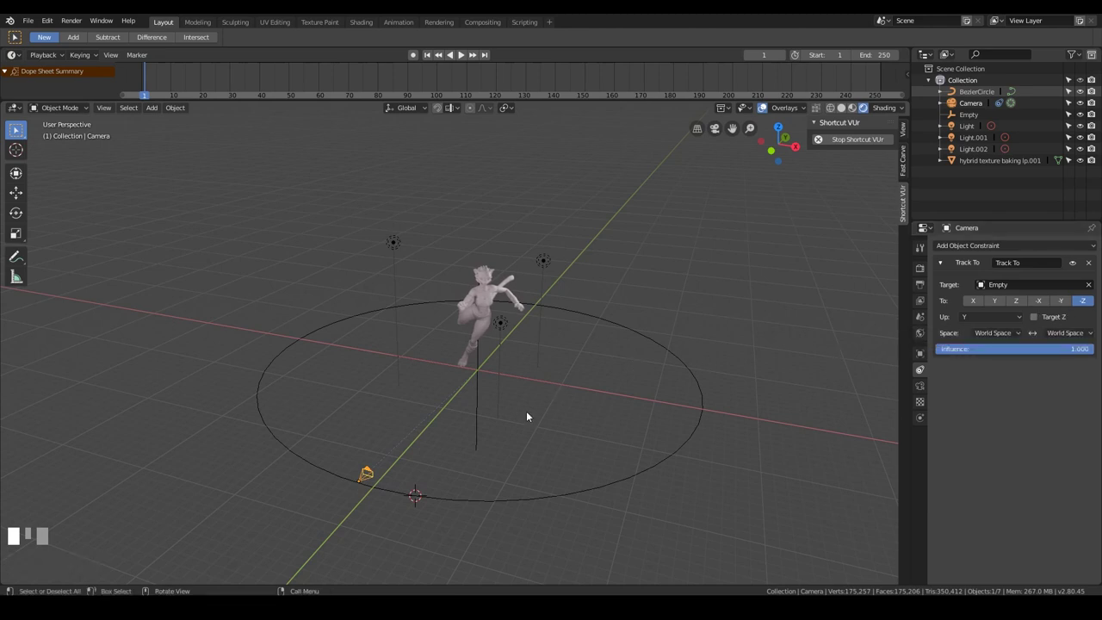
Step: Raise the Empty along the global Z axis to about the character's thigh height
click(477, 420)
key(g)
key(z)
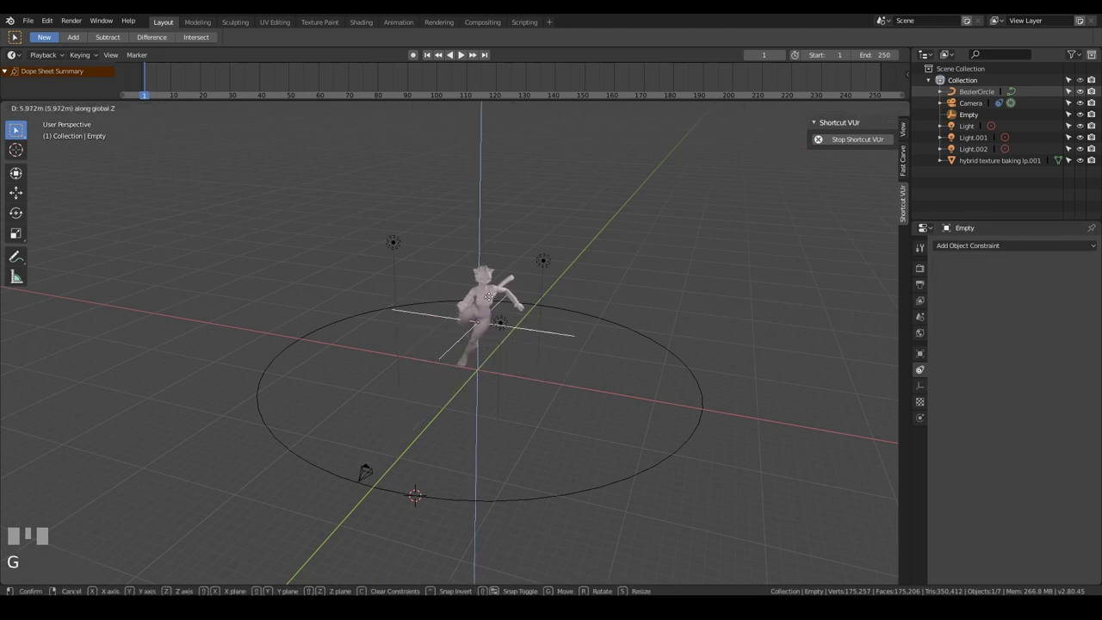
click(488, 483)
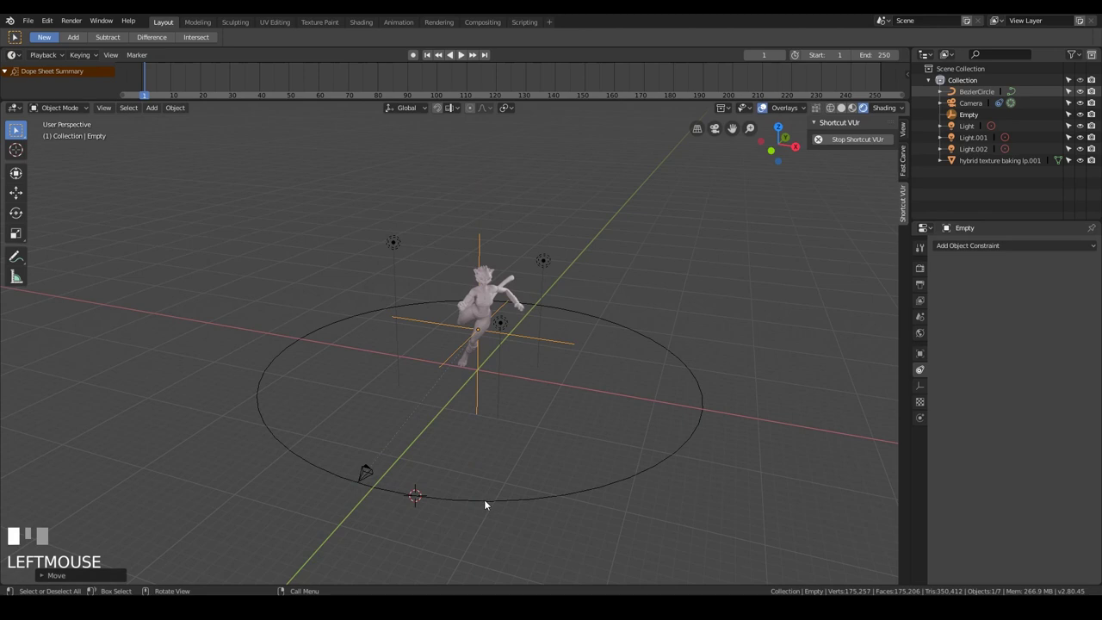
Step: Raise the Bezier circle along the global Z axis to the character's head level, and move the timeline to frame 0
click(484, 500)
key(g)
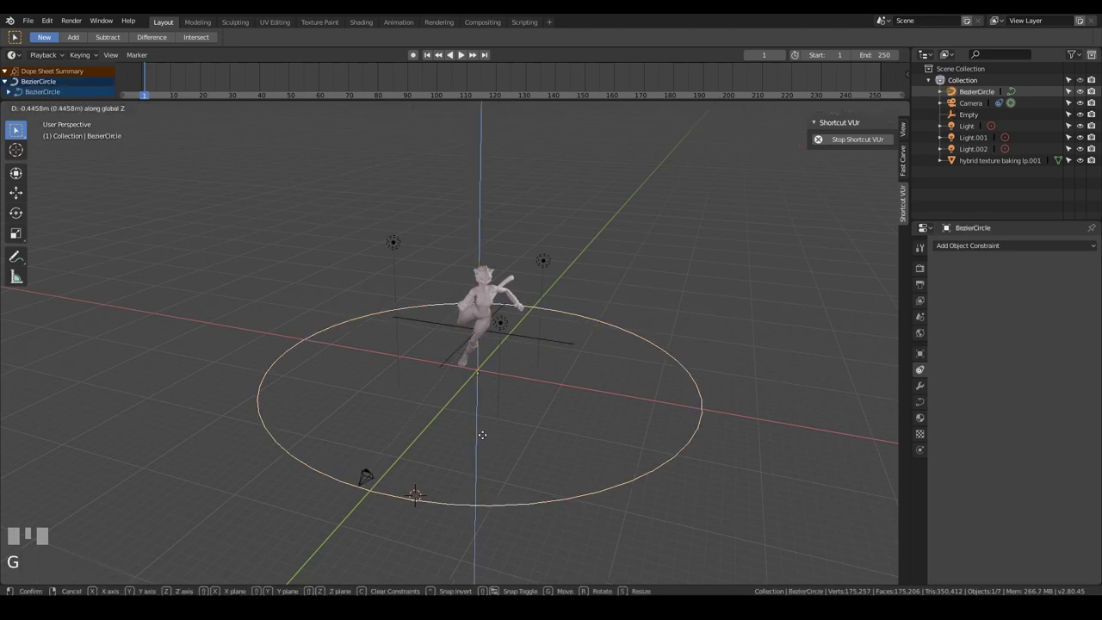
click(492, 342)
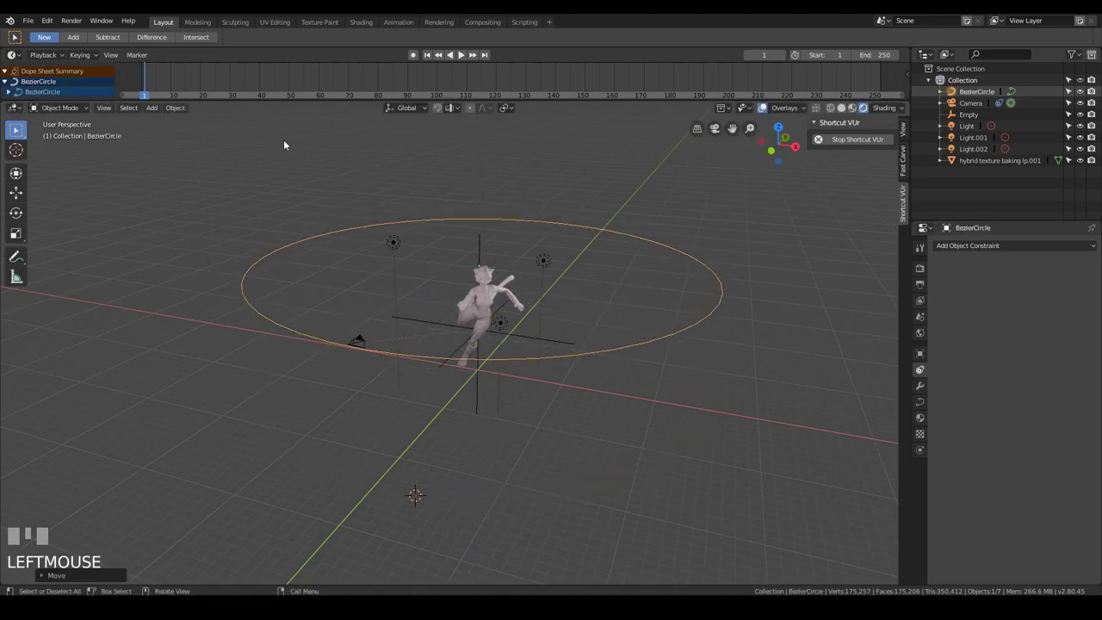
mouse_move(144, 80)
right_down()
mouse_move(445, 88)
mouse_move(138, 90)
right_up()
Step: Set the Bezier circle's Path Animation length to 250 frames
click(694, 331)
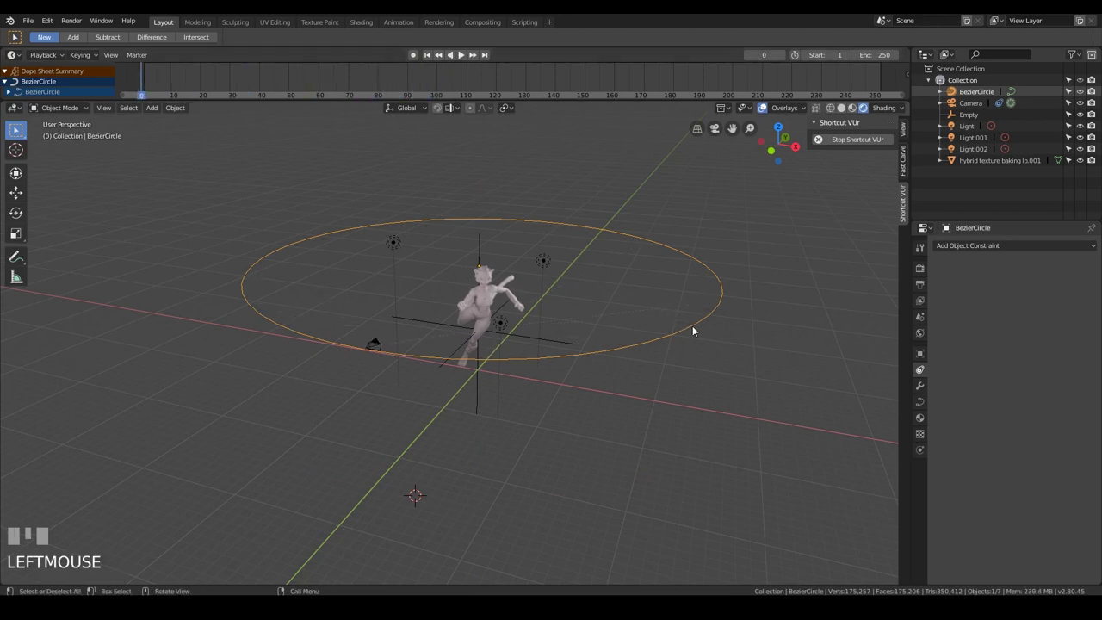
click(920, 401)
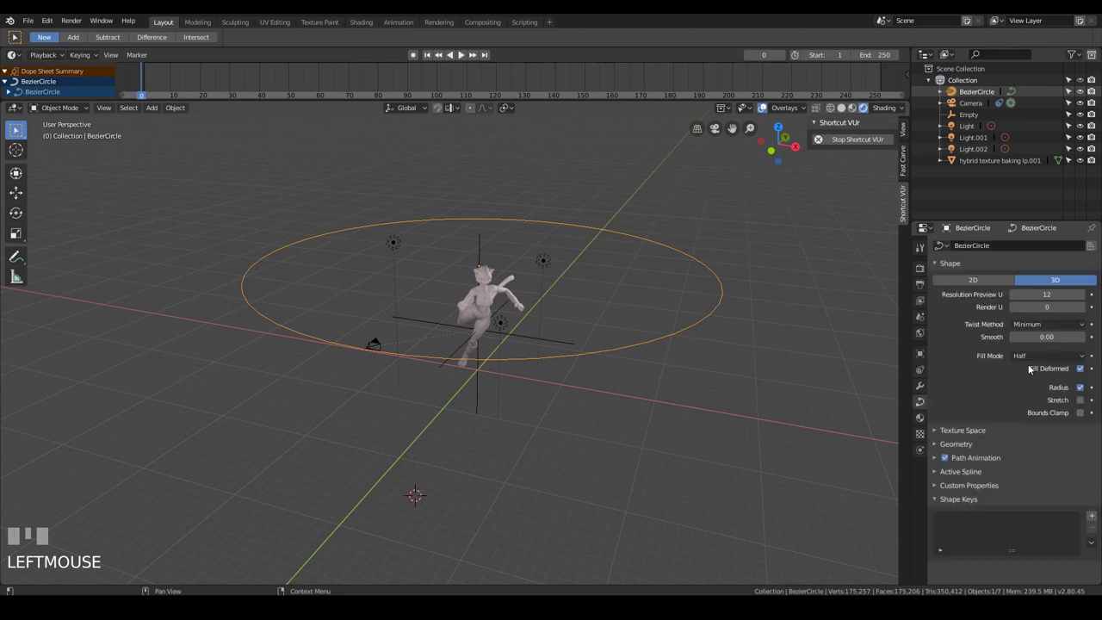
click(935, 458)
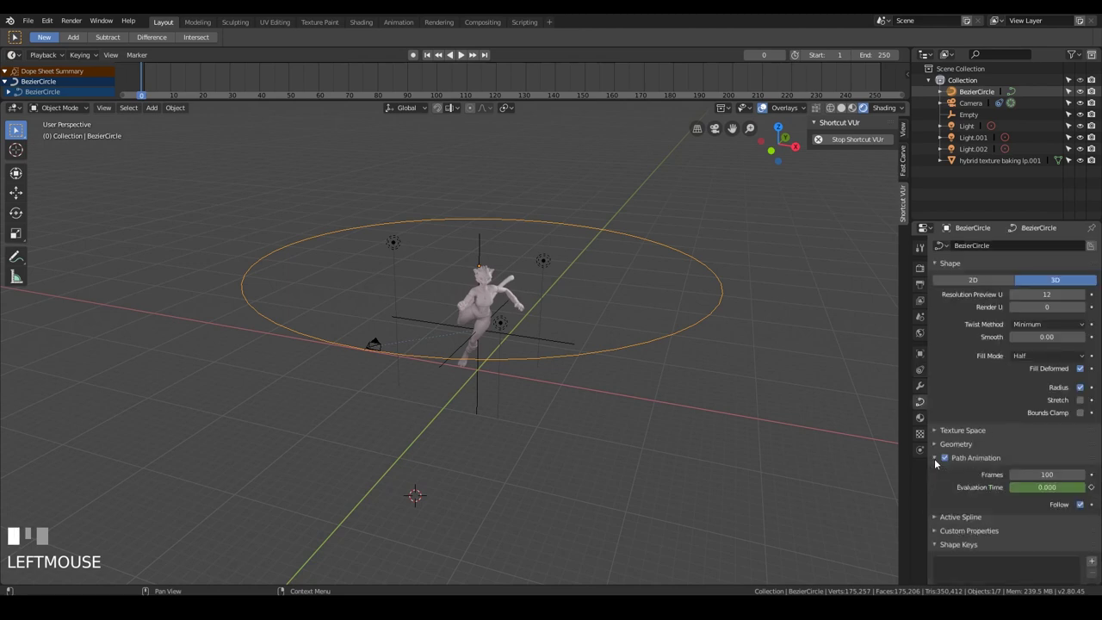
click(1033, 475)
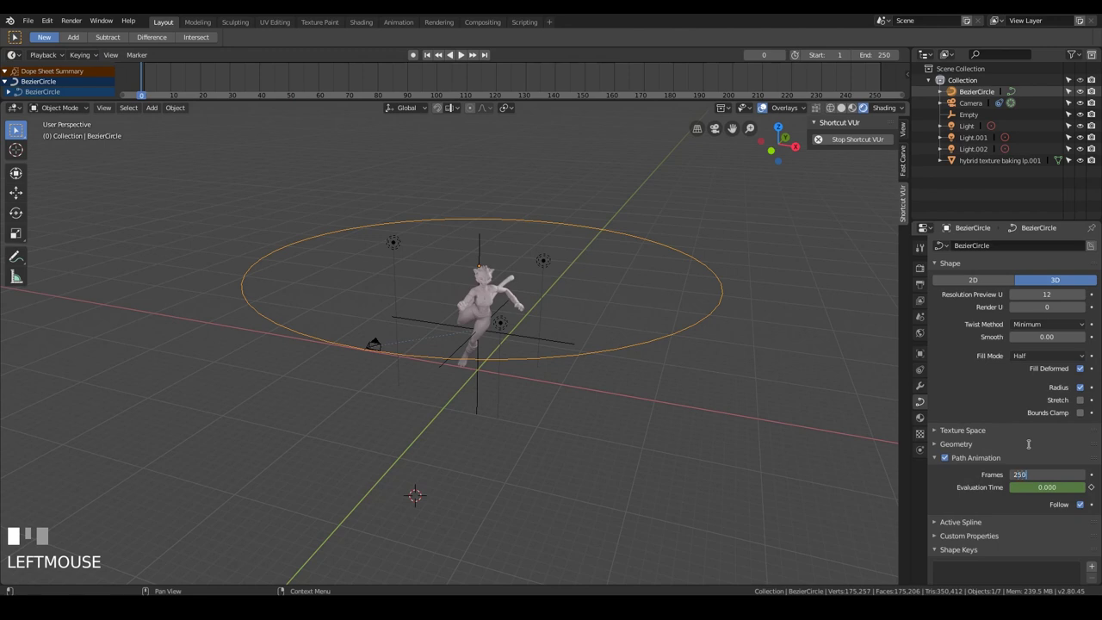
key(Return)
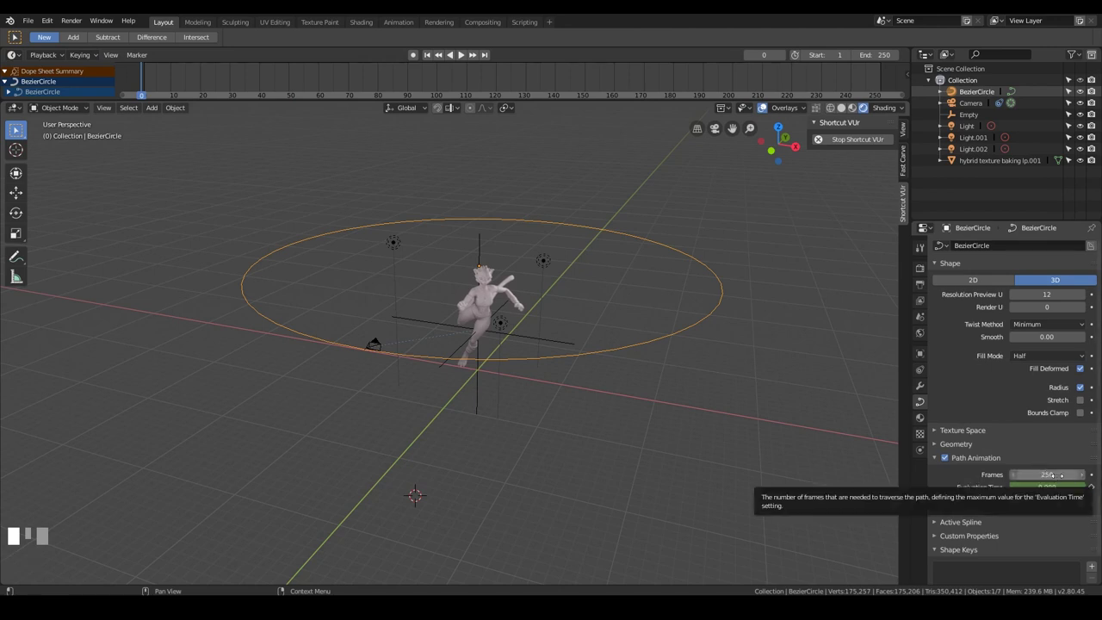
Step: Review the render and output settings, and browse the output folder without changing the path
click(919, 269)
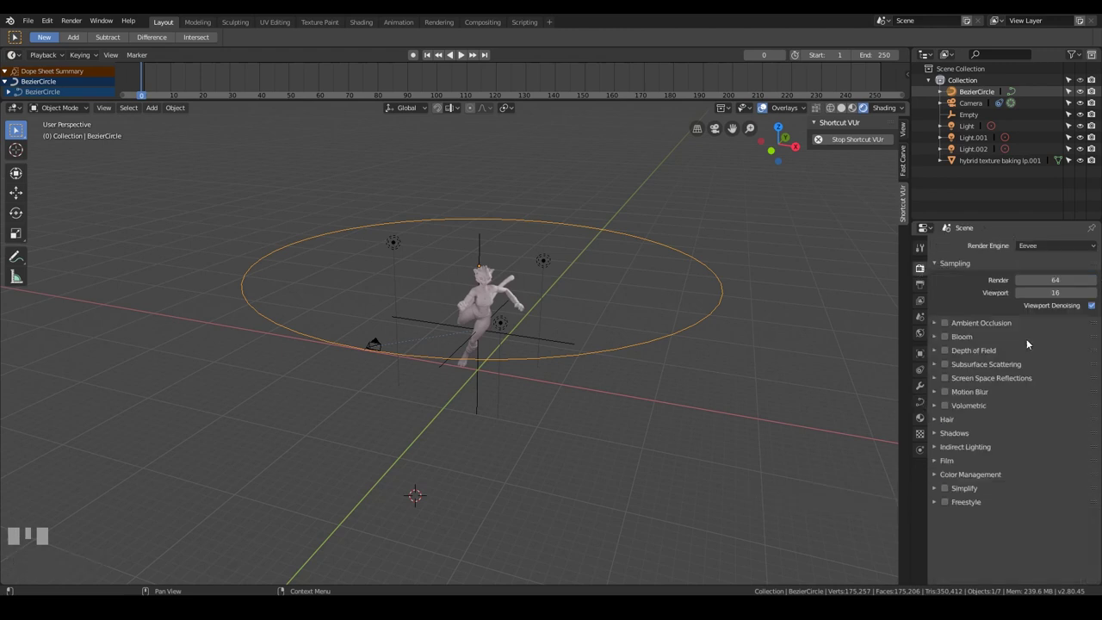
click(920, 286)
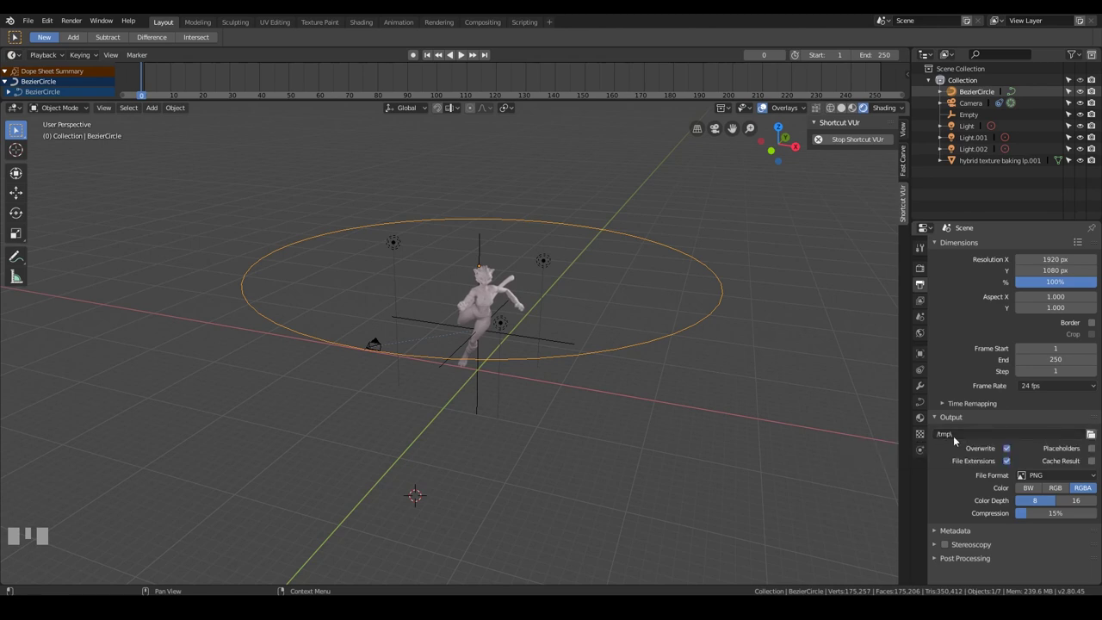
click(1091, 434)
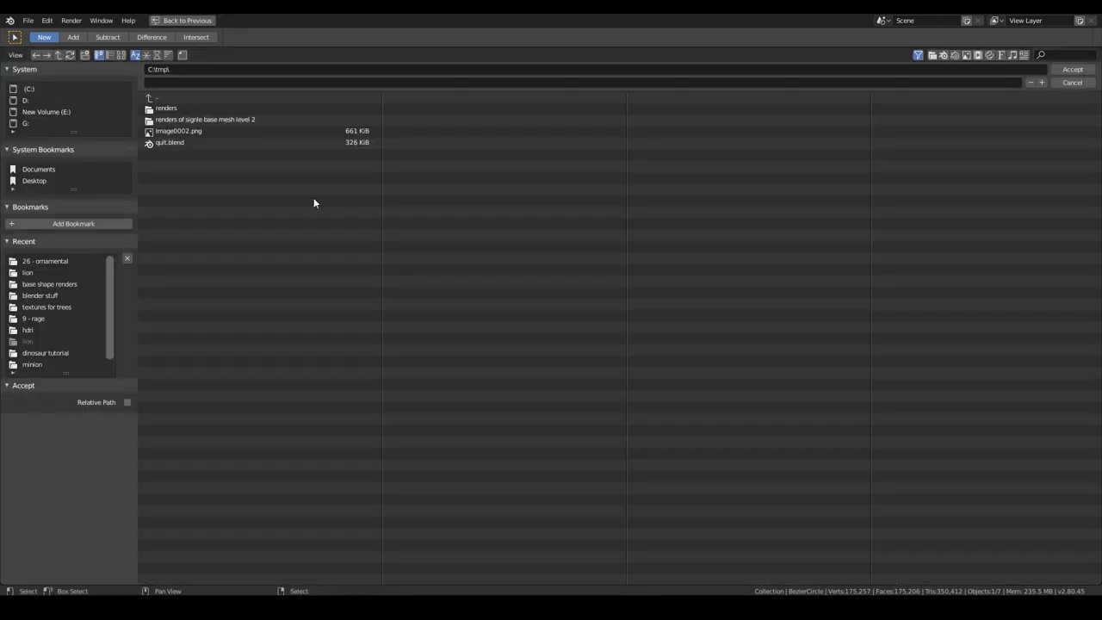
click(1074, 81)
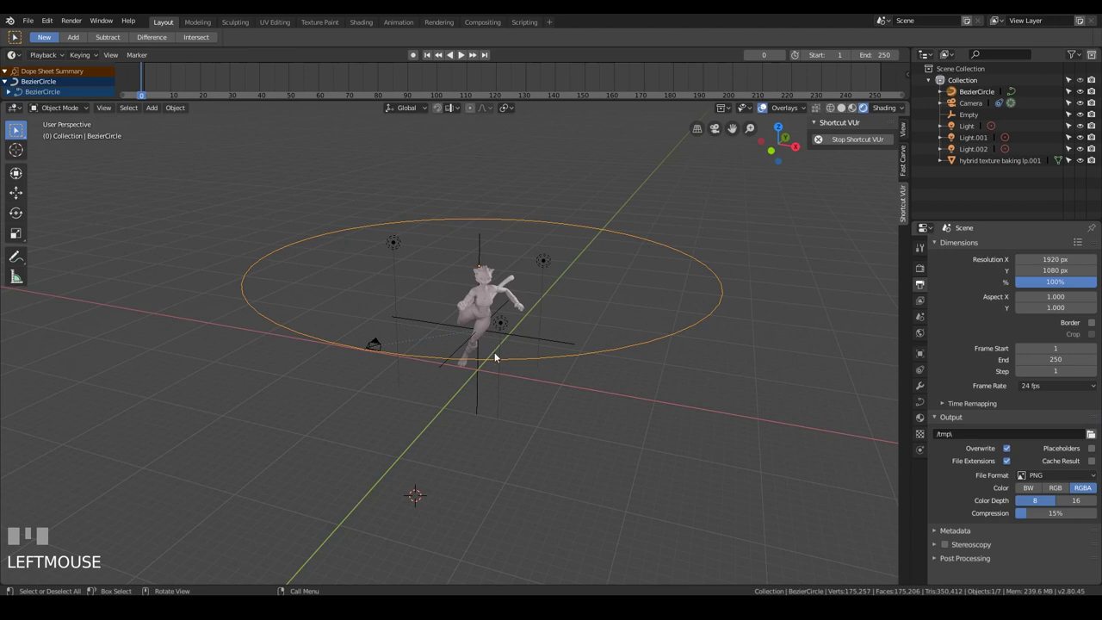
Step: Add a mesh plane, enlarge it, and clear its location so it sits at the world origin under the character
key(shift+a)
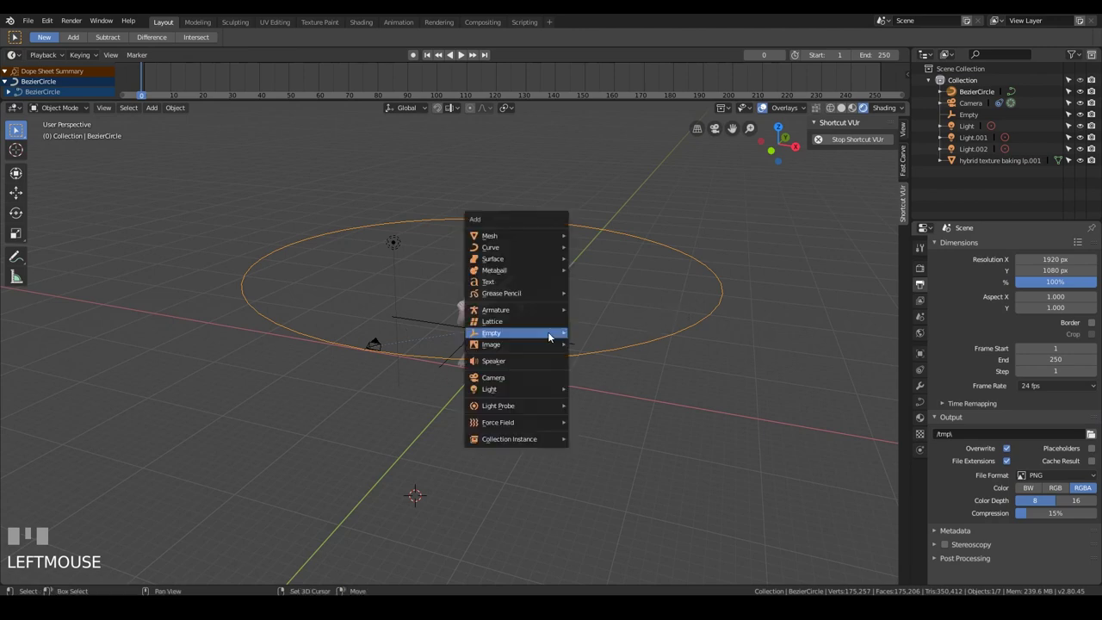
mouse_move(541, 235)
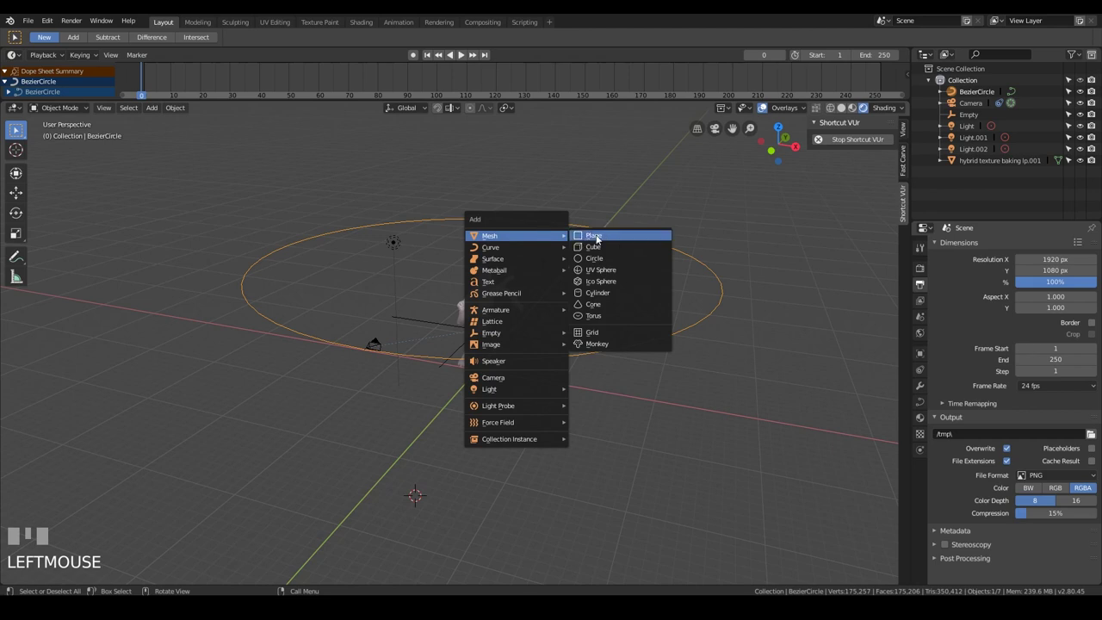
click(596, 237)
key(s)
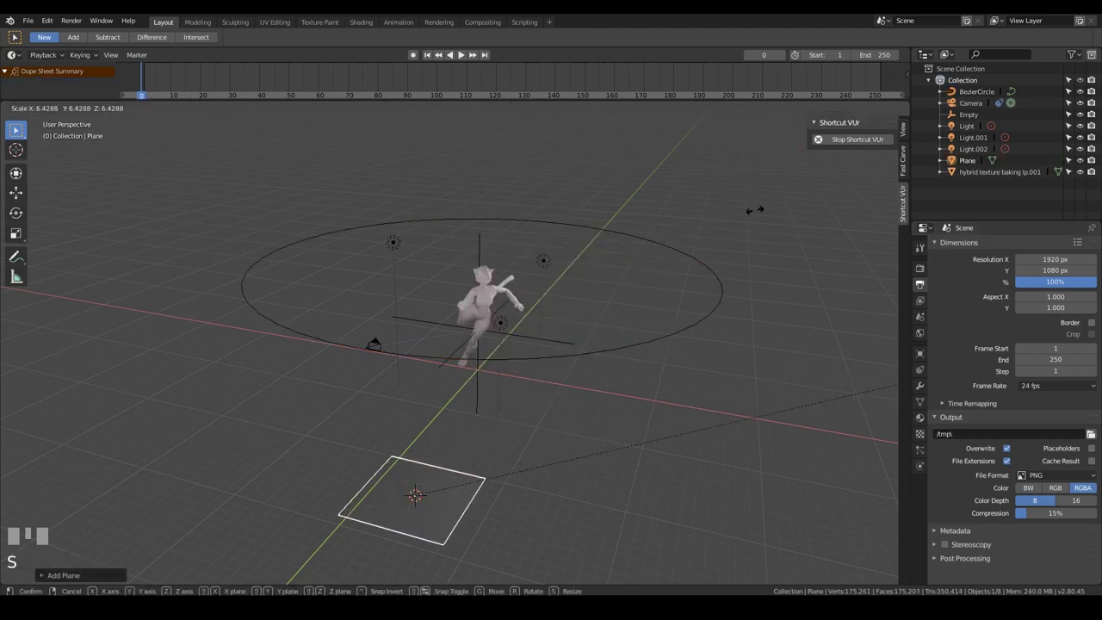
click(830, 214)
key(alt+g)
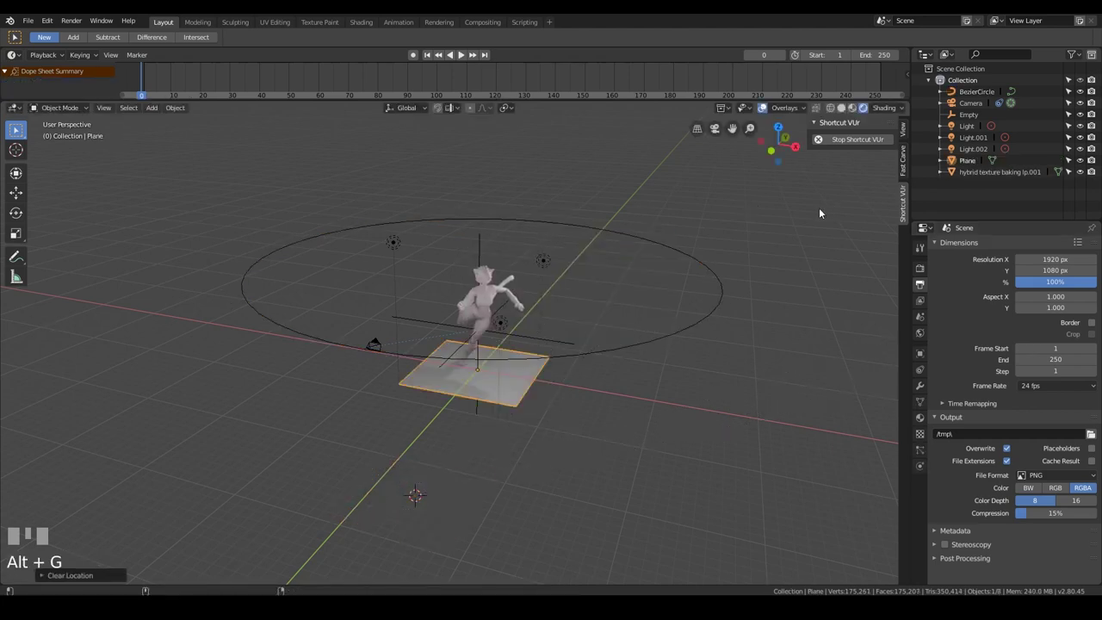
Step: Scale the ground plane up to about 28 and check its height against the character's foot in front view
key(s)
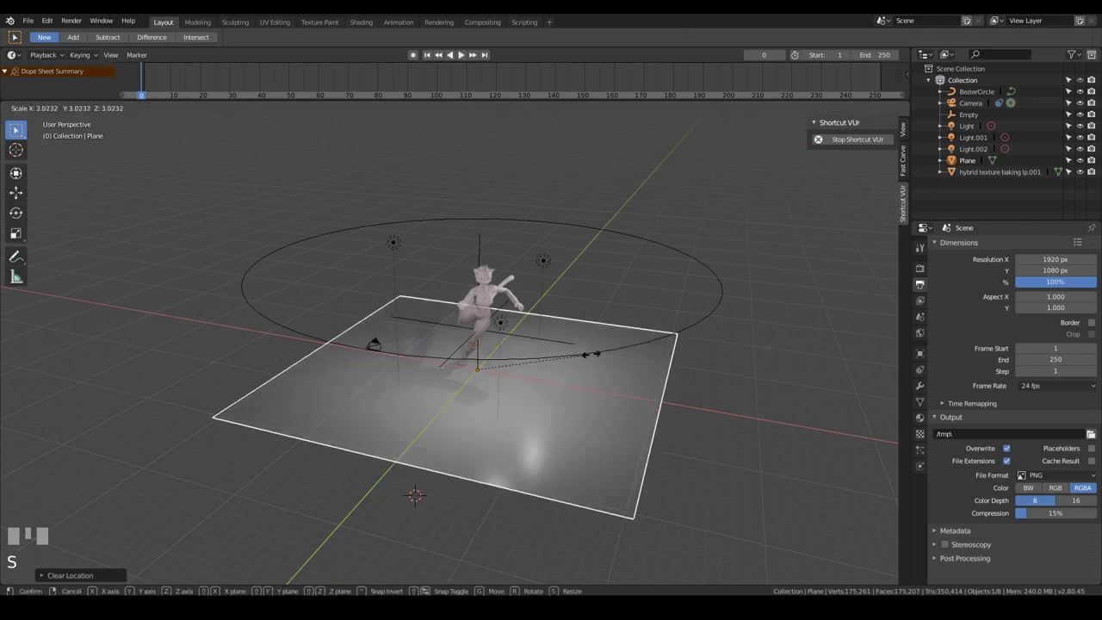
click(633, 355)
middle_drag(548, 417, 503, 417)
key(KP_1)
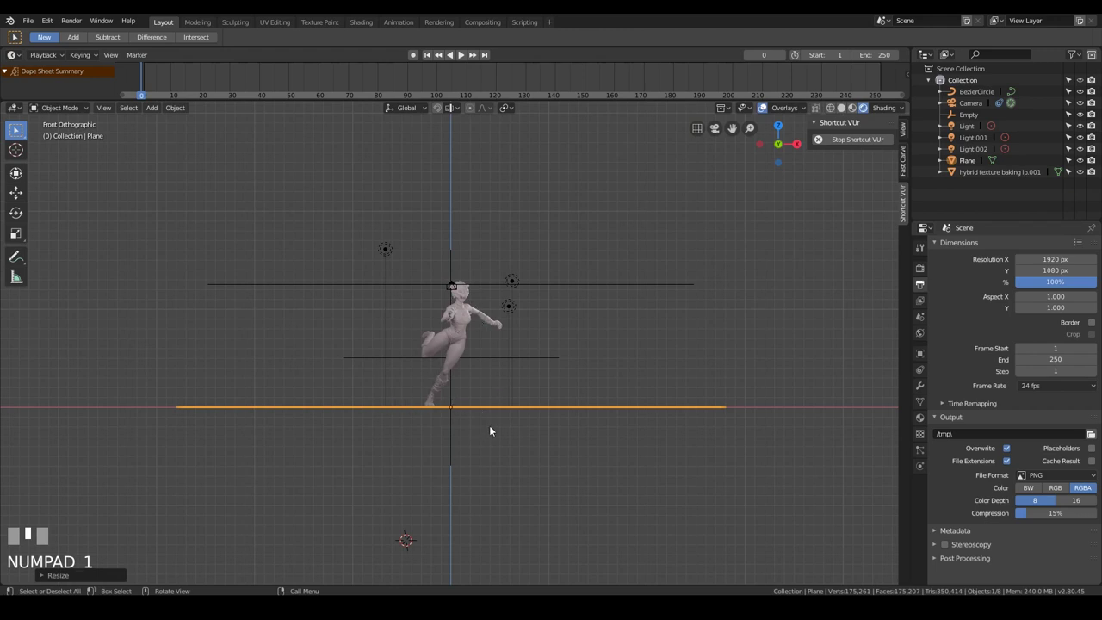
middle_drag(489, 425, 896, 147)
Step: Switch the render engine to Cycles and inspect the character and ground plane in the rendered viewport
click(920, 248)
click(920, 268)
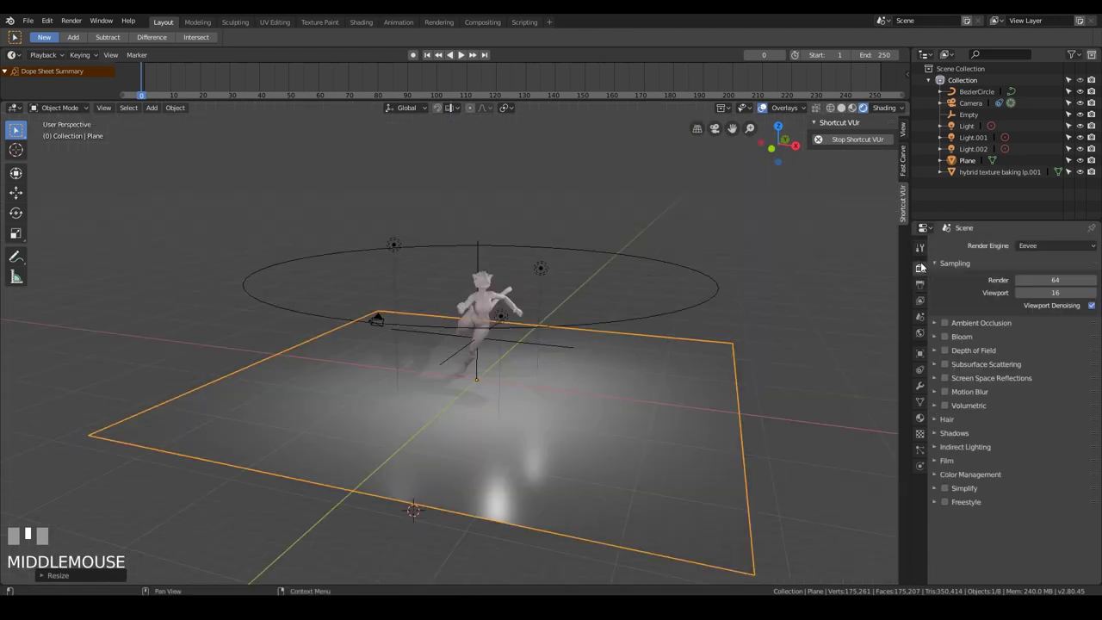
click(1033, 244)
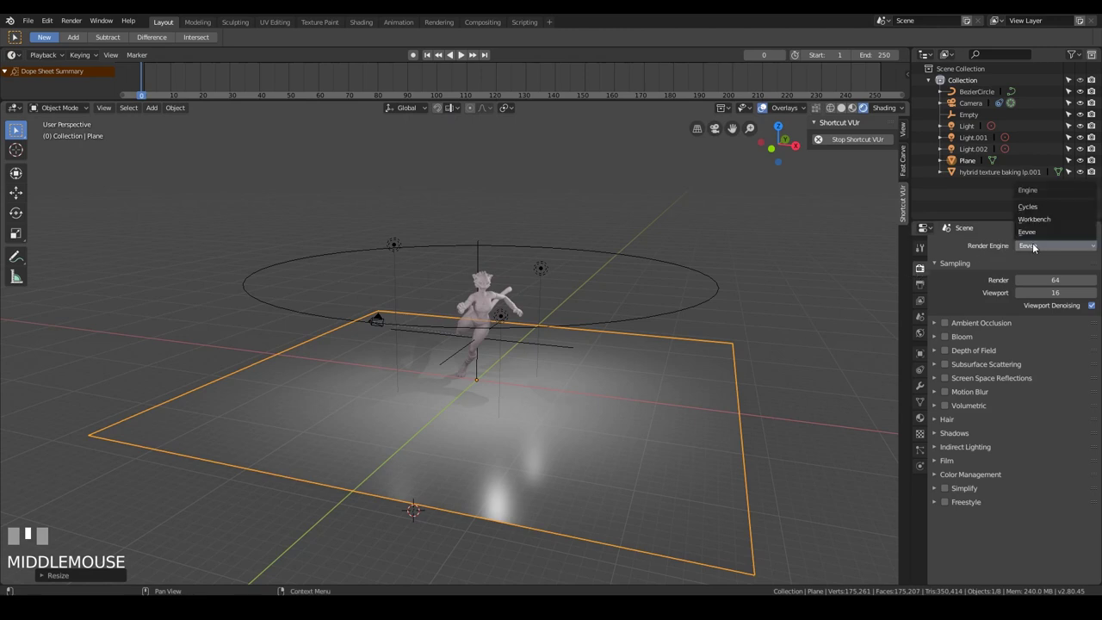
click(1038, 209)
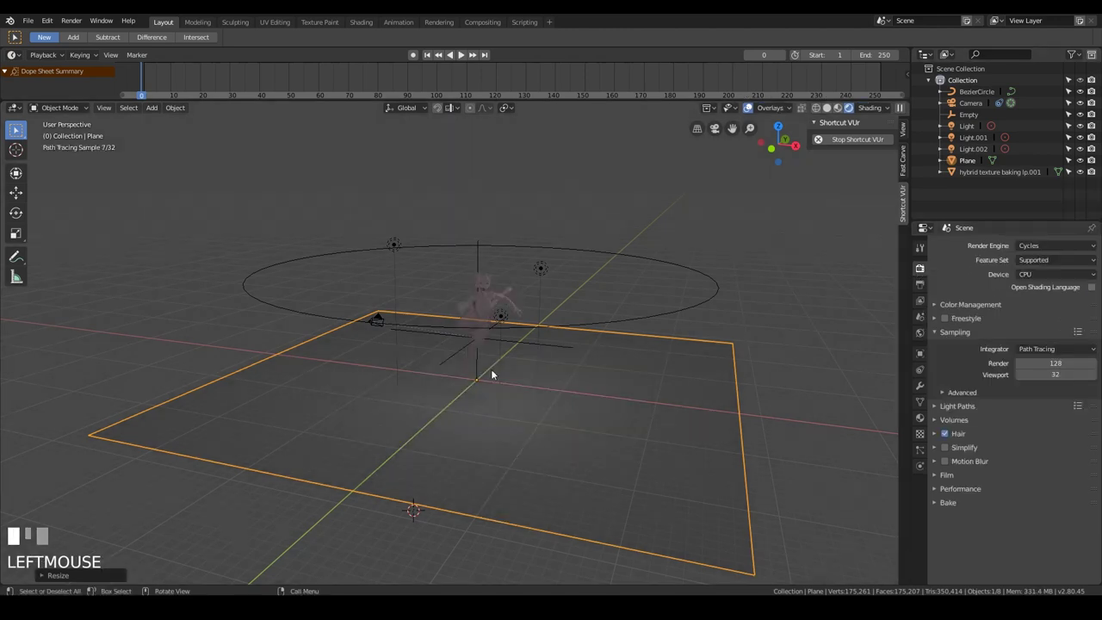
scroll(506, 407, up, 4)
scroll(609, 394, down, 2)
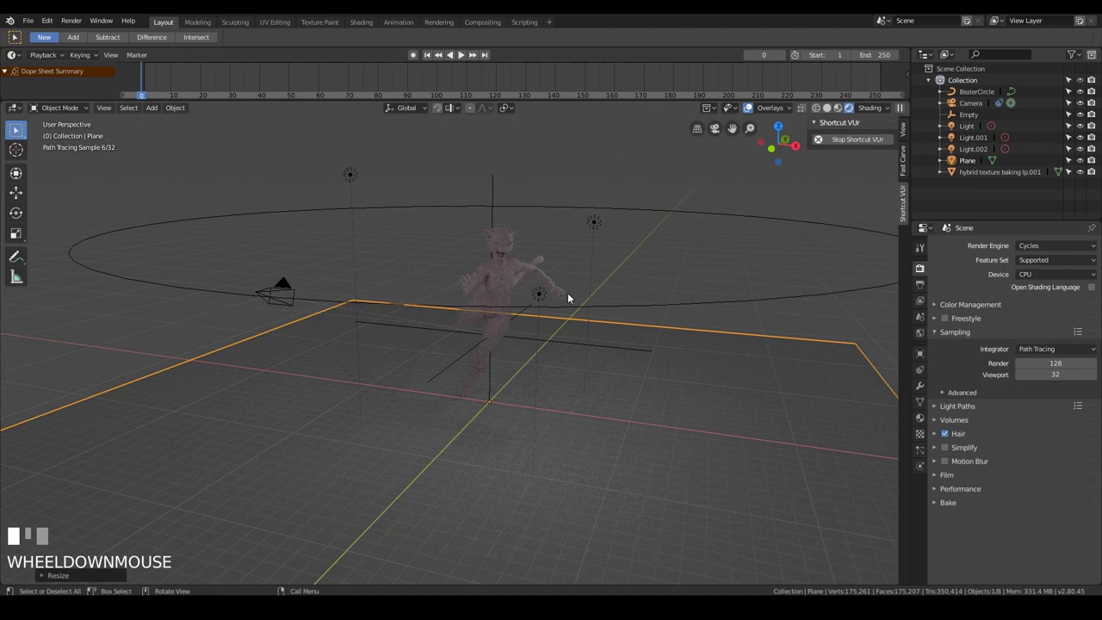
scroll(643, 392, down, 1)
middle_drag(643, 392, 637, 415)
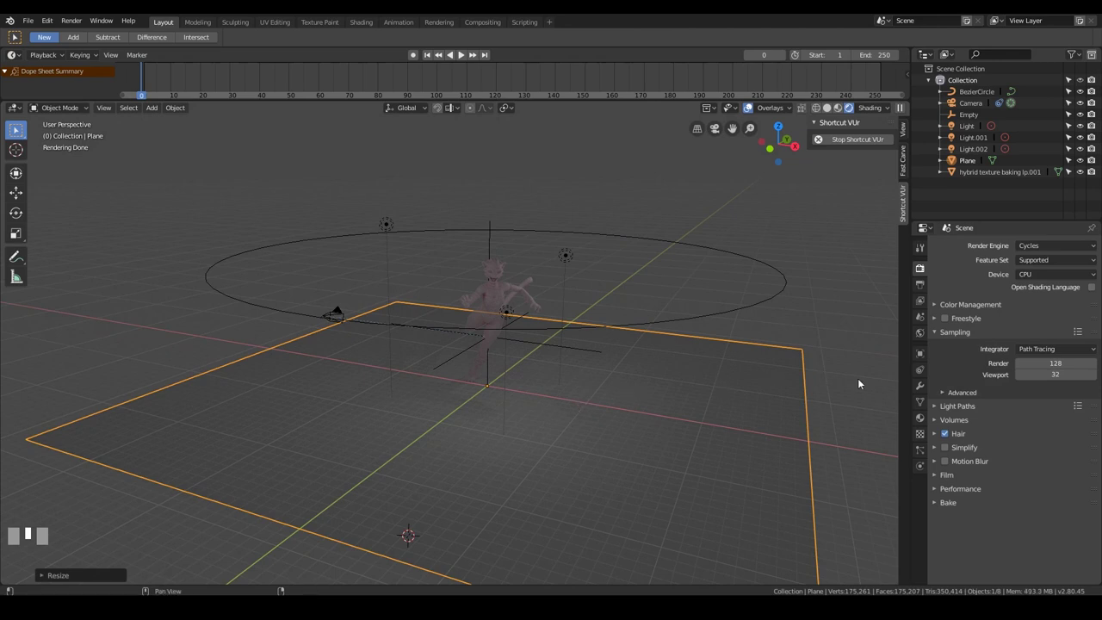
Step: Enable Shadow Catcher for the ground plane in its Cycles visibility settings
click(751, 441)
click(920, 354)
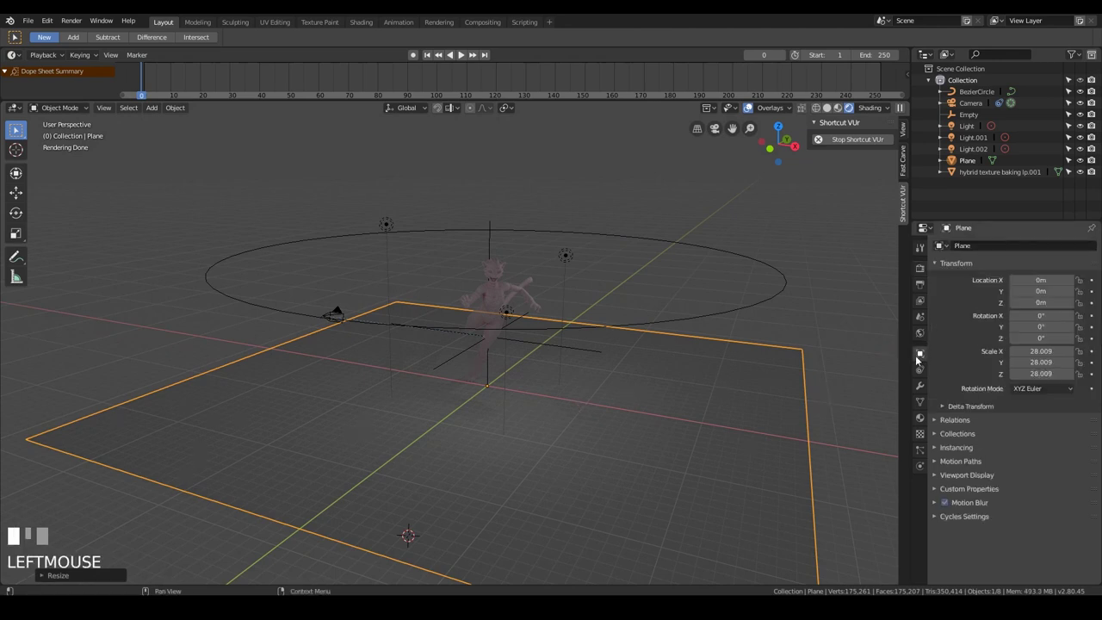
click(935, 517)
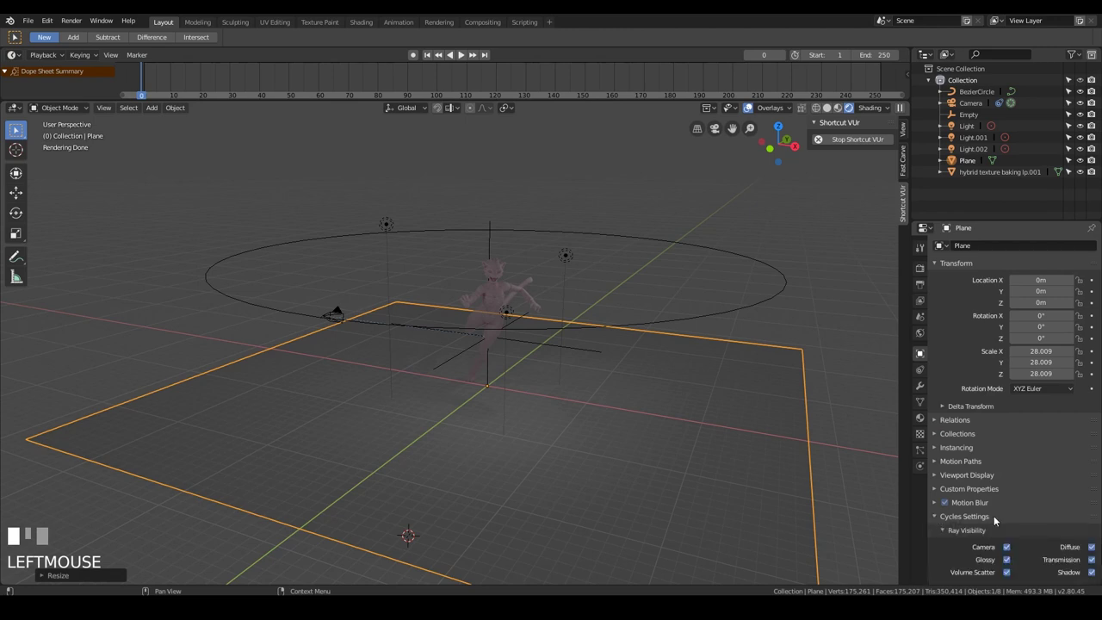
scroll(1008, 543, down, 2)
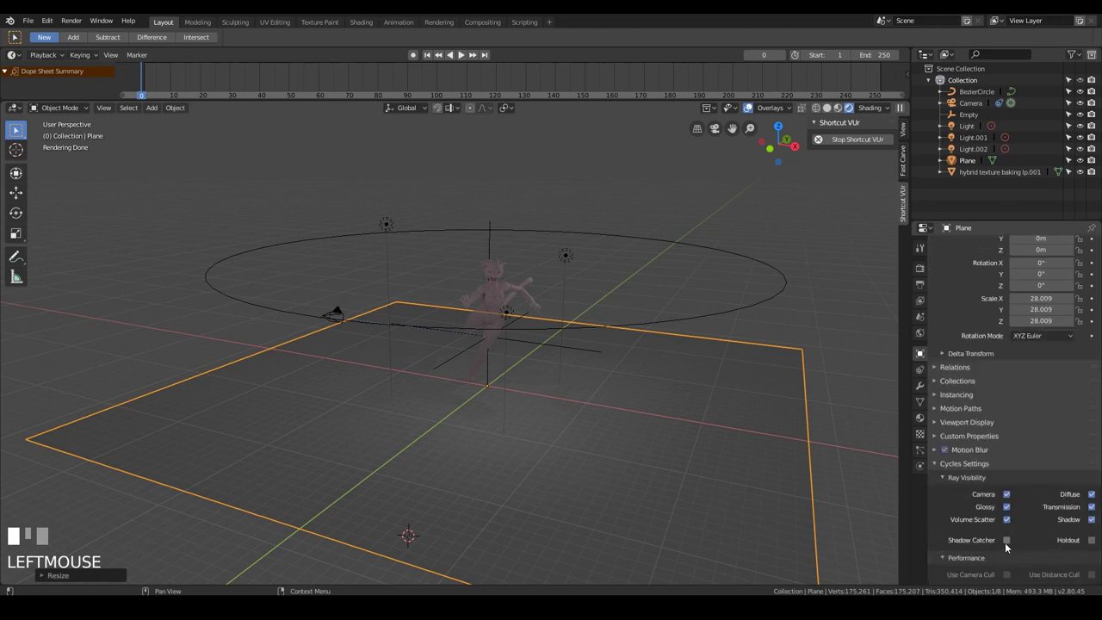
click(1008, 540)
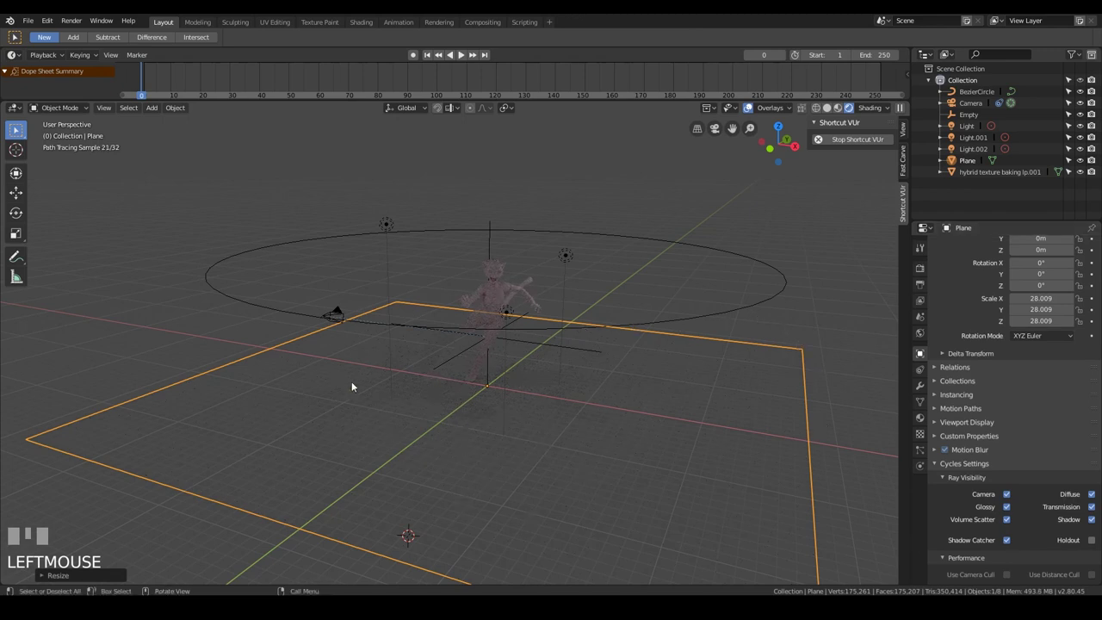
Step: Enable Transparency in the Film render settings
click(920, 269)
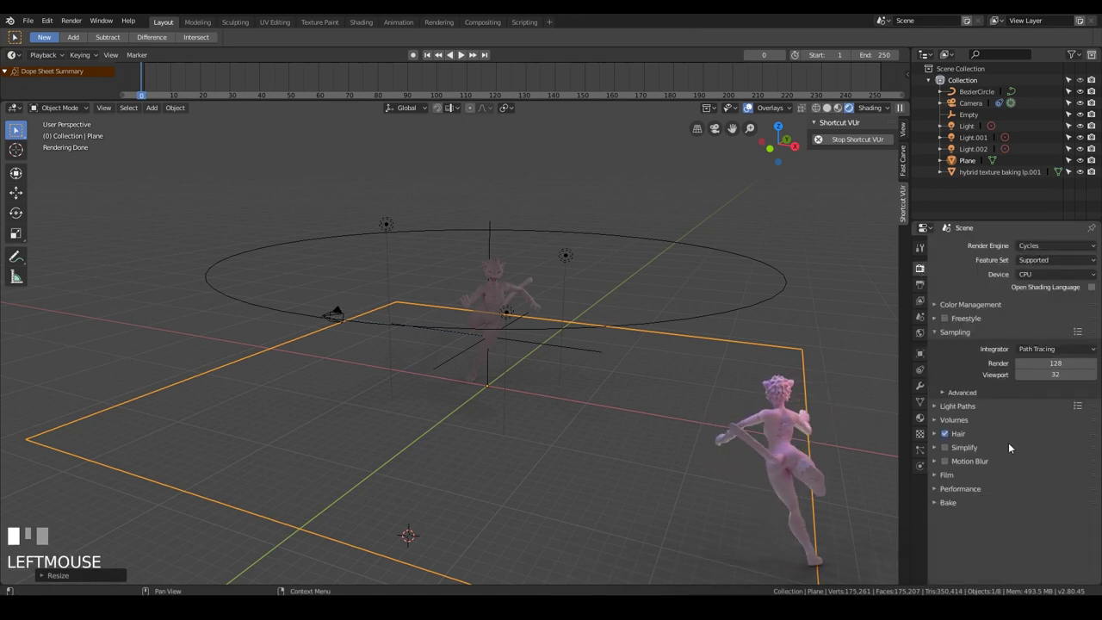
click(937, 475)
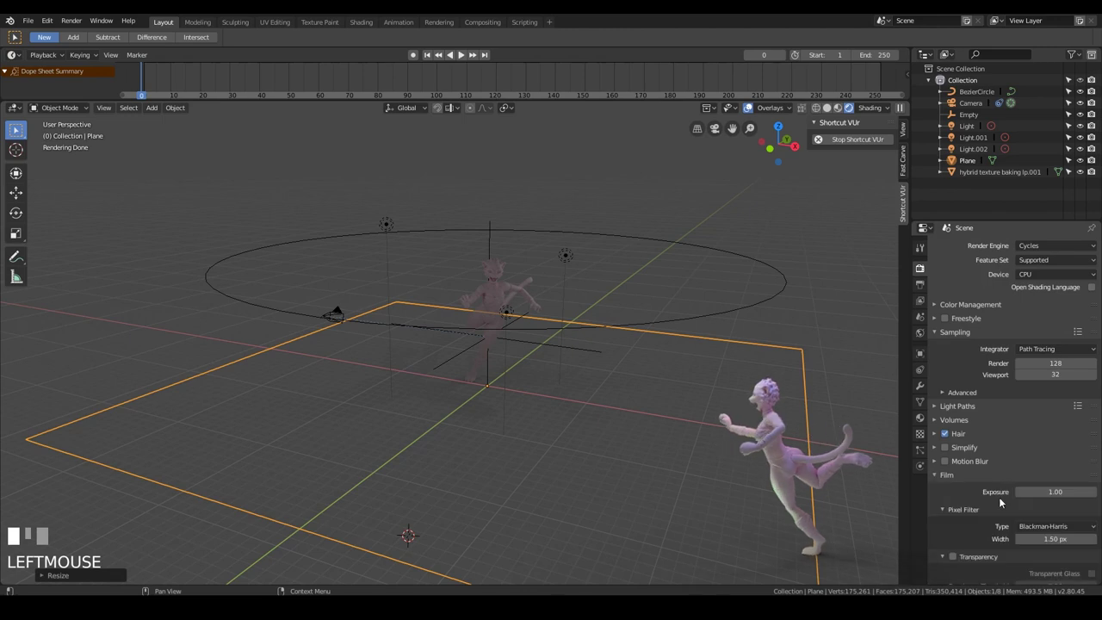
click(954, 558)
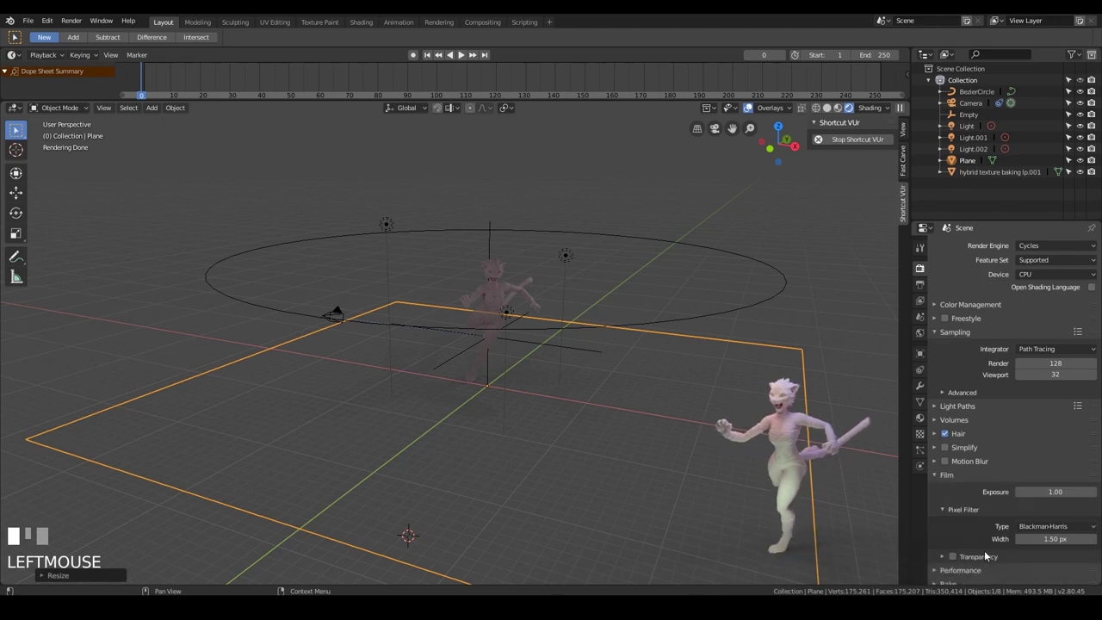
click(953, 557)
scroll(954, 556, down, 1)
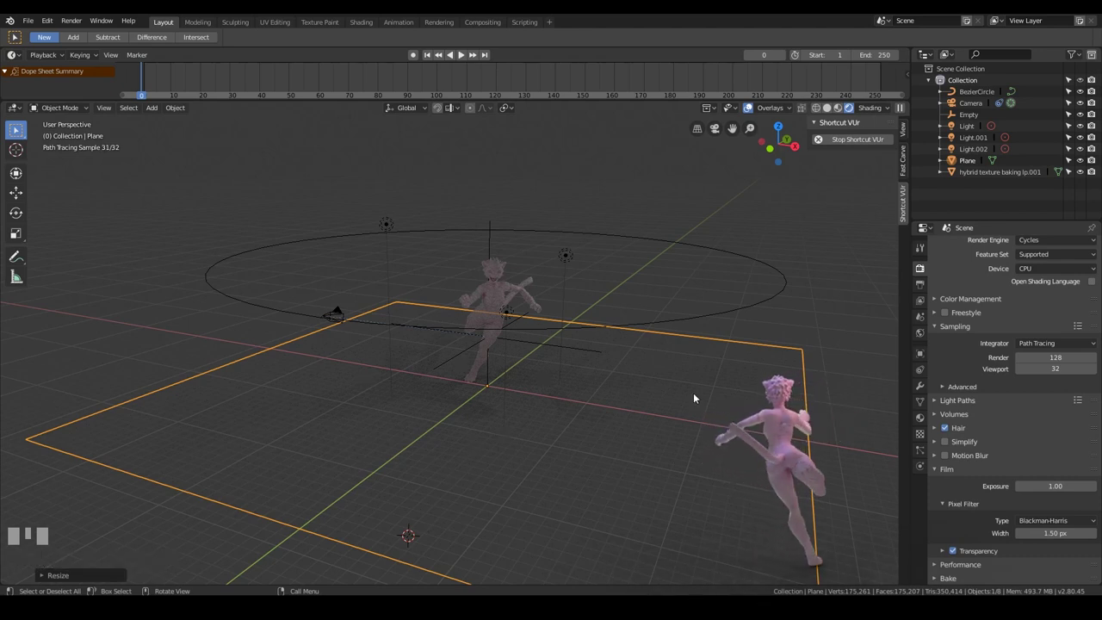
Step: Open the scene's output settings
click(921, 285)
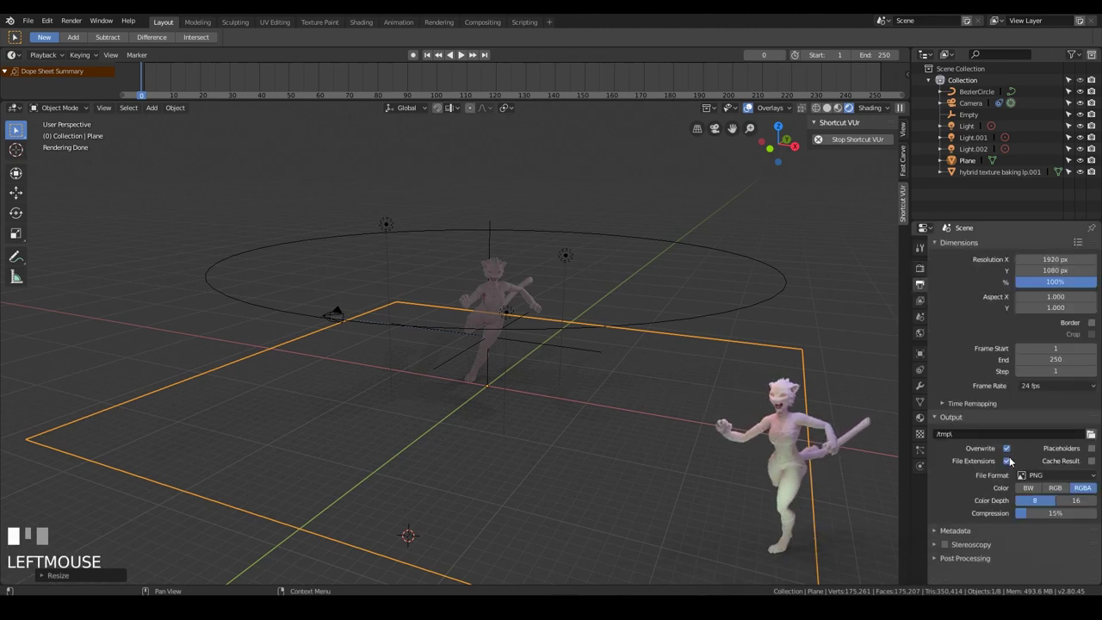